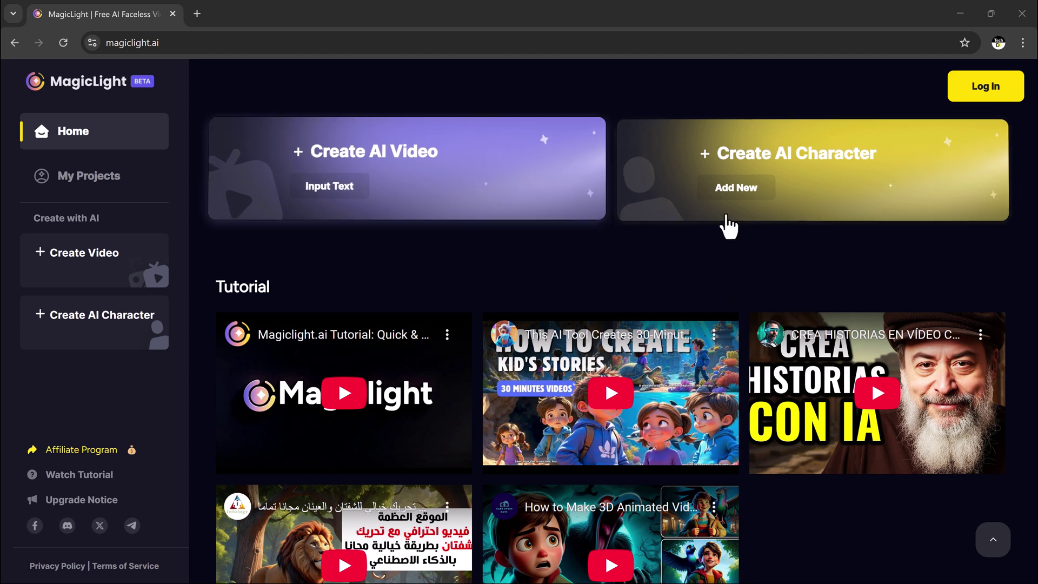
scroll(674, 303, down, 2)
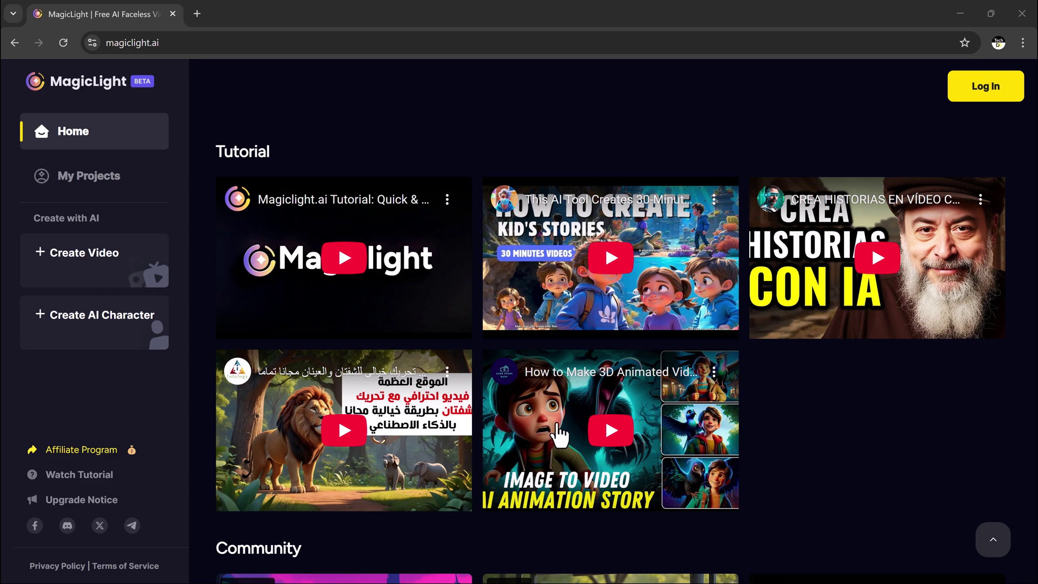
scroll(788, 430, down, 1)
scroll(784, 421, down, 2)
scroll(784, 420, down, 1)
scroll(784, 421, down, 2)
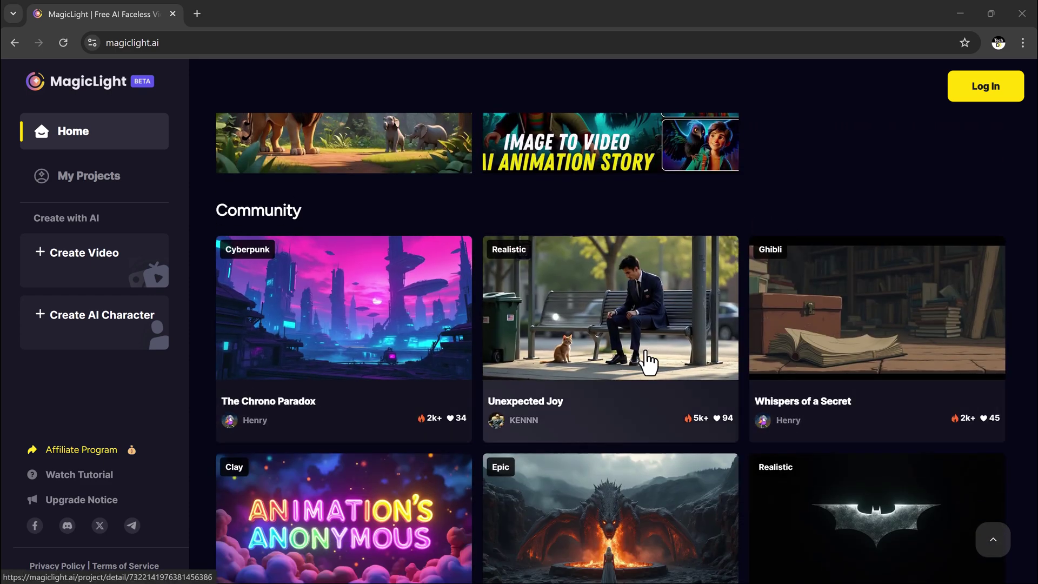
scroll(804, 369, down, 3)
scroll(804, 370, down, 2)
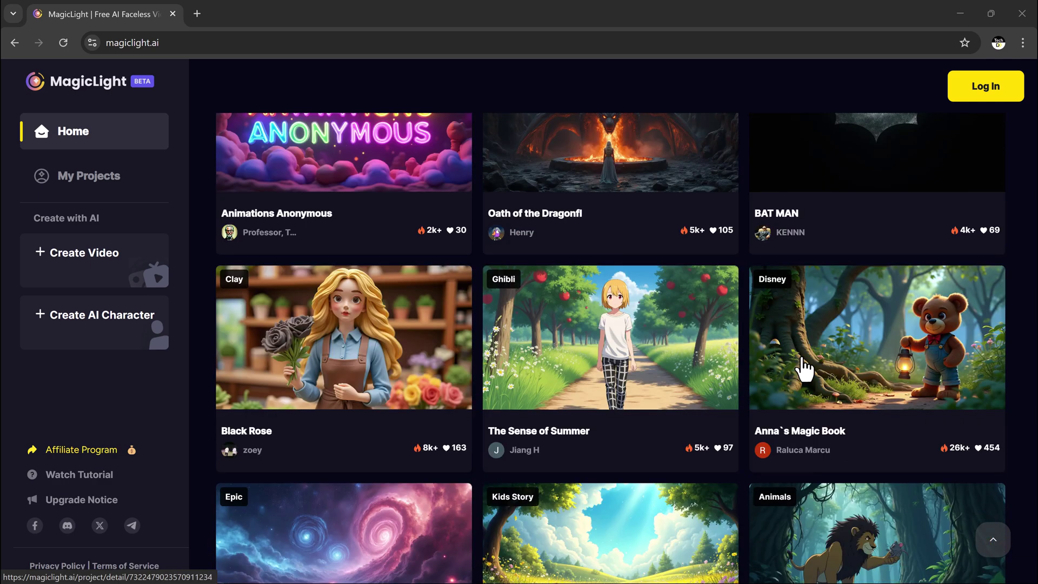
scroll(805, 369, down, 2)
scroll(805, 369, down, 2)
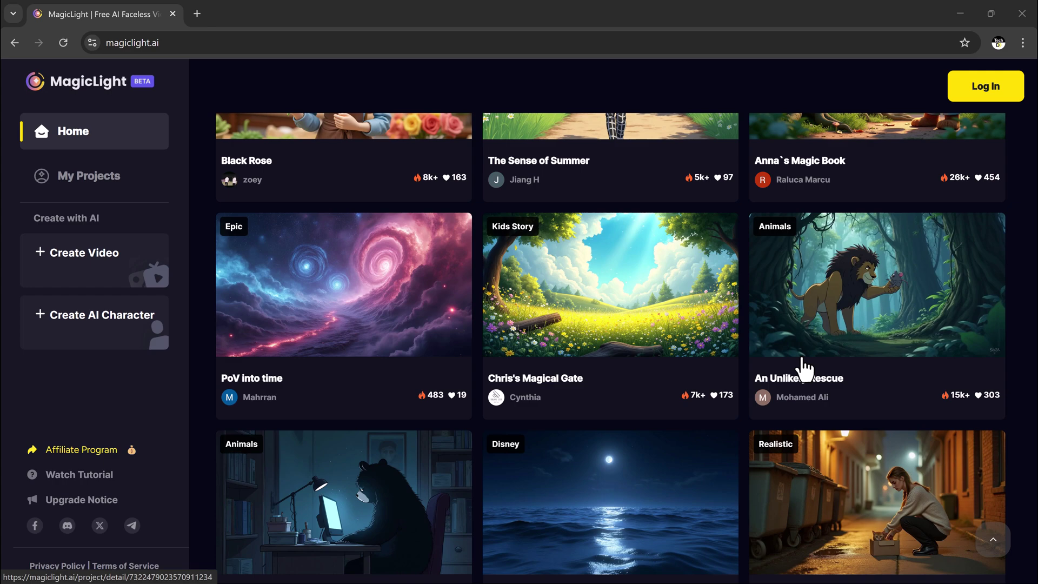
scroll(803, 369, down, 2)
scroll(804, 369, down, 2)
scroll(805, 370, down, 3)
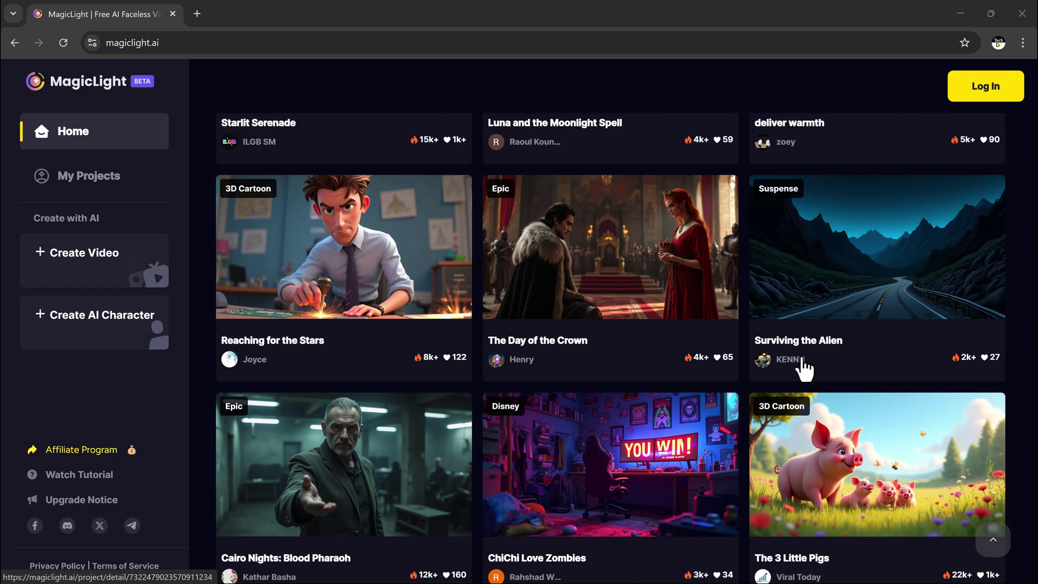
scroll(803, 370, down, 2)
scroll(804, 369, down, 2)
scroll(804, 370, down, 3)
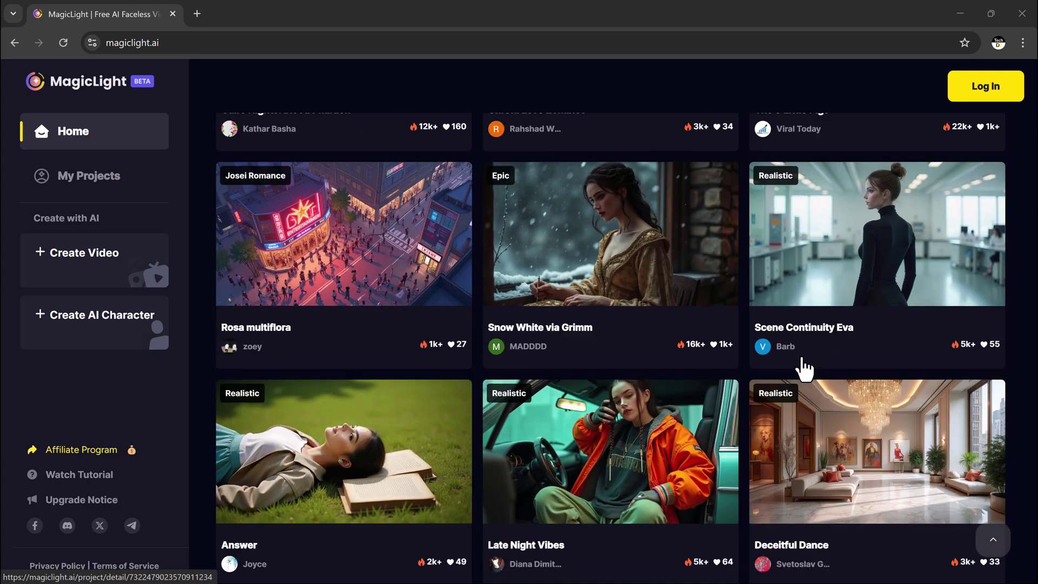
scroll(804, 369, down, 2)
scroll(804, 370, up, 3)
scroll(803, 369, up, 5)
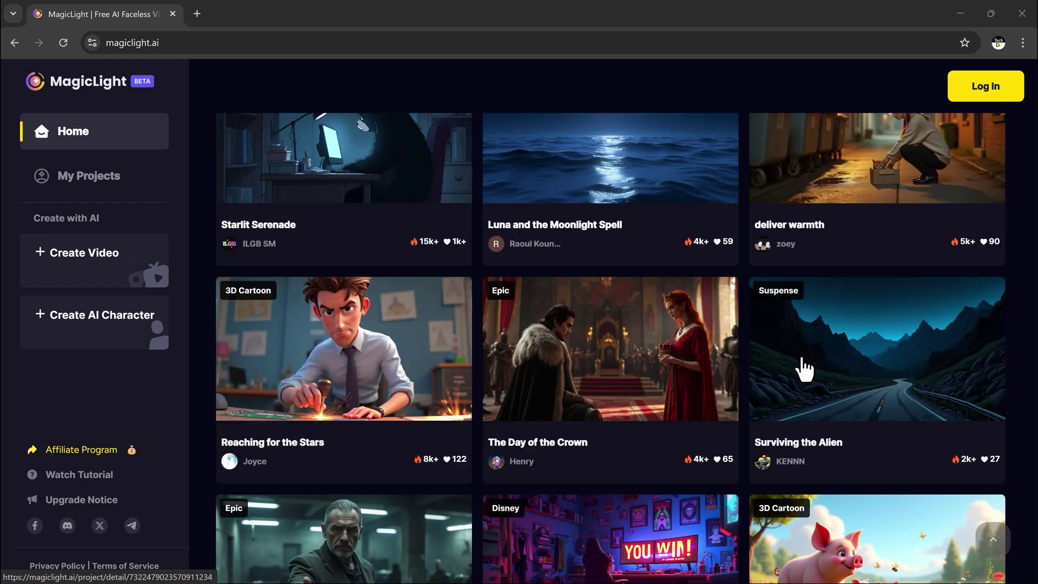
scroll(803, 370, up, 2)
scroll(804, 369, up, 5)
scroll(804, 369, up, 2)
scroll(804, 369, up, 3)
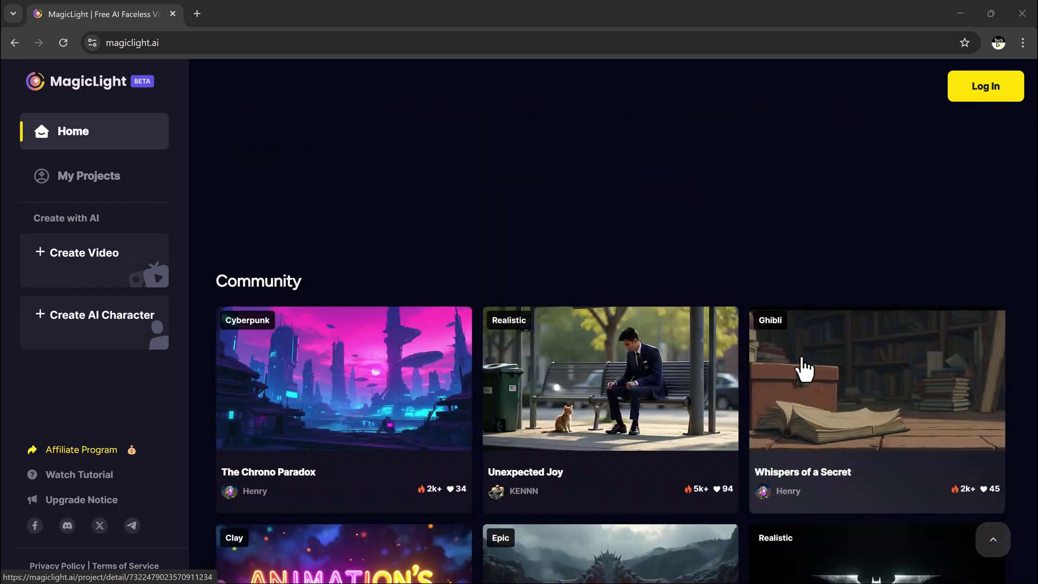
scroll(803, 369, up, 1)
scroll(803, 369, up, 2)
scroll(804, 369, up, 3)
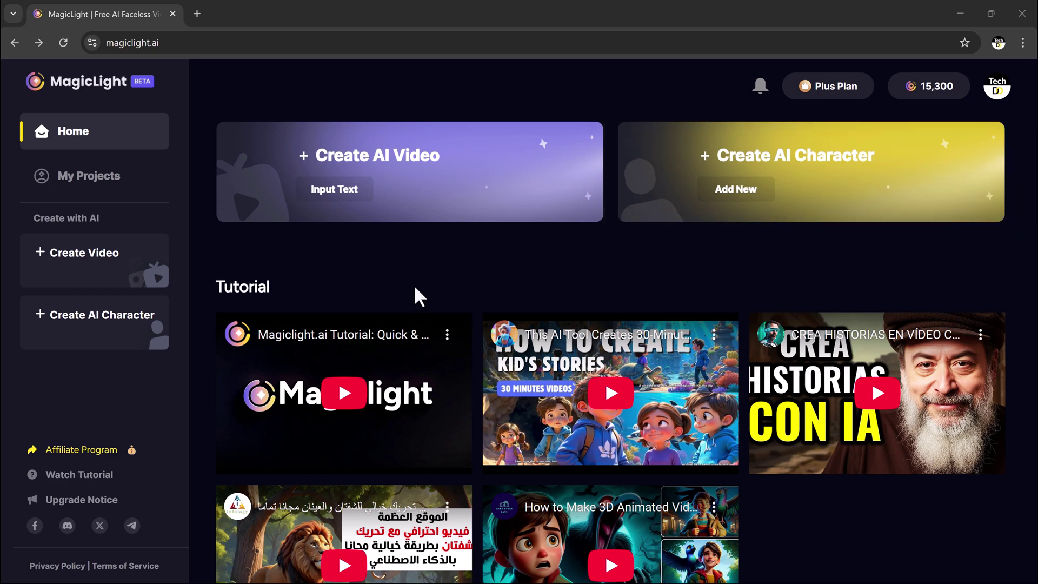
- Scroll down through the Community video grid, then back up to the Home creation options
scroll(452, 293, down, 5)
scroll(452, 293, down, 3)
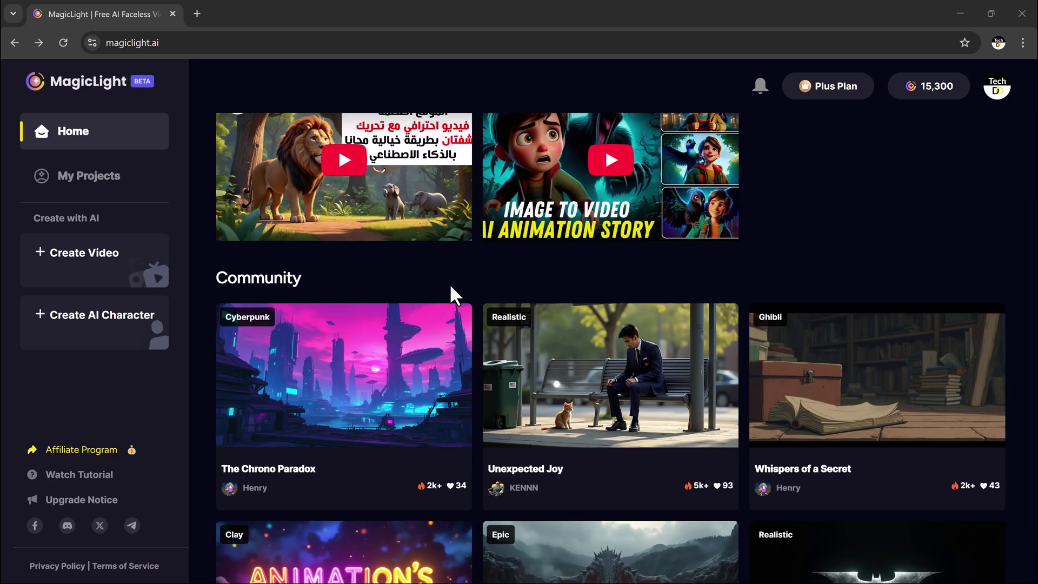
scroll(453, 294, down, 2)
scroll(451, 286, down, 1)
scroll(451, 287, down, 1)
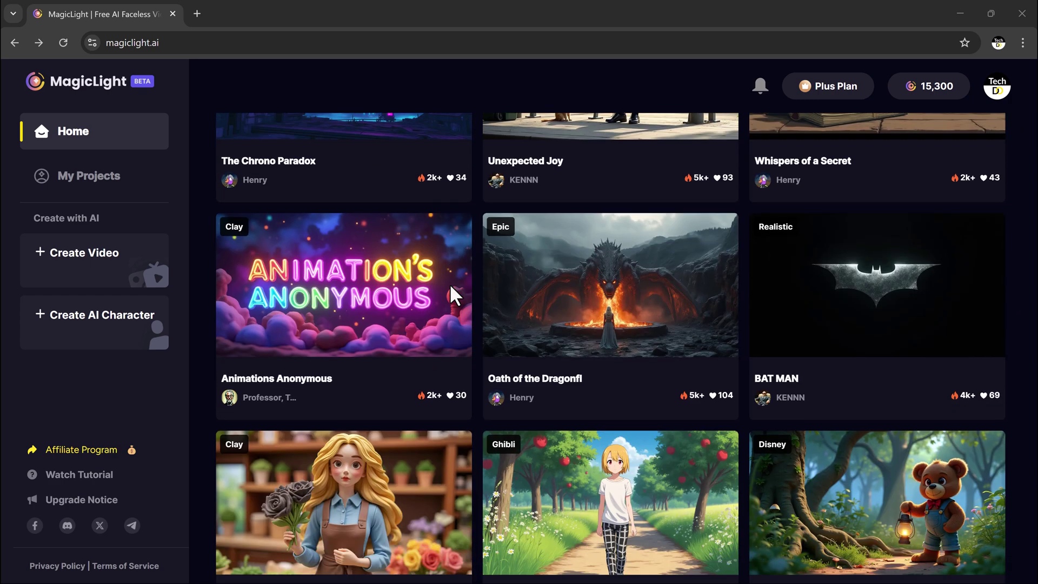
scroll(451, 286, down, 4)
scroll(451, 286, down, 4)
scroll(451, 295, down, 3)
scroll(452, 294, down, 3)
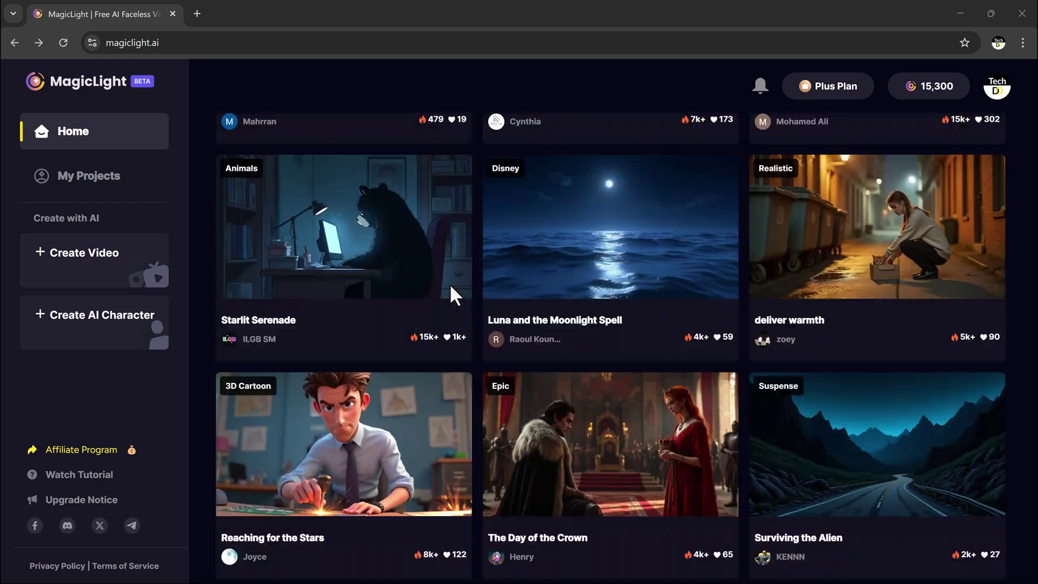
scroll(452, 295, down, 3)
scroll(451, 294, down, 4)
scroll(449, 283, down, 6)
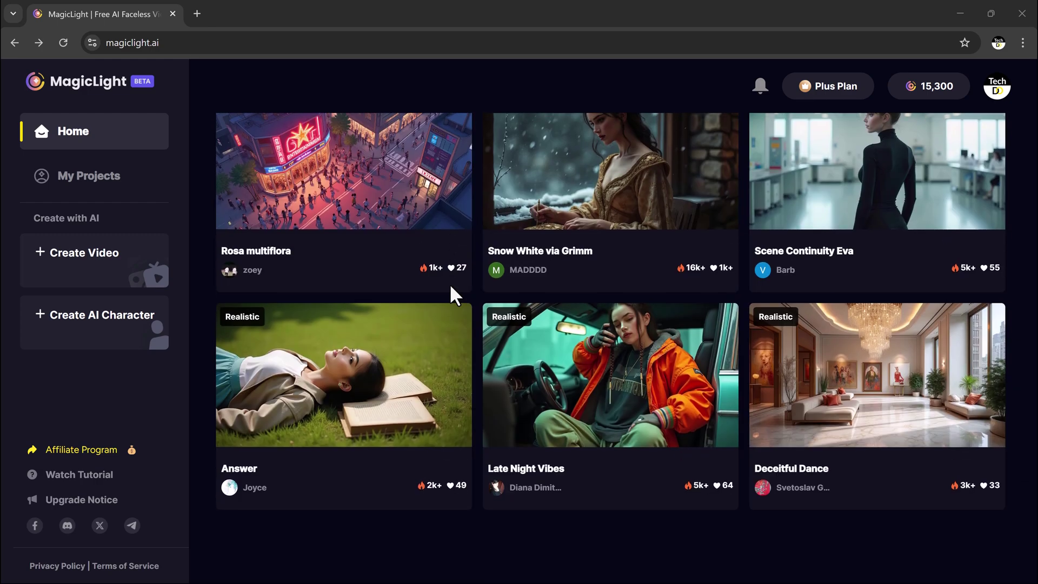
scroll(451, 286, up, 5)
scroll(451, 286, up, 5)
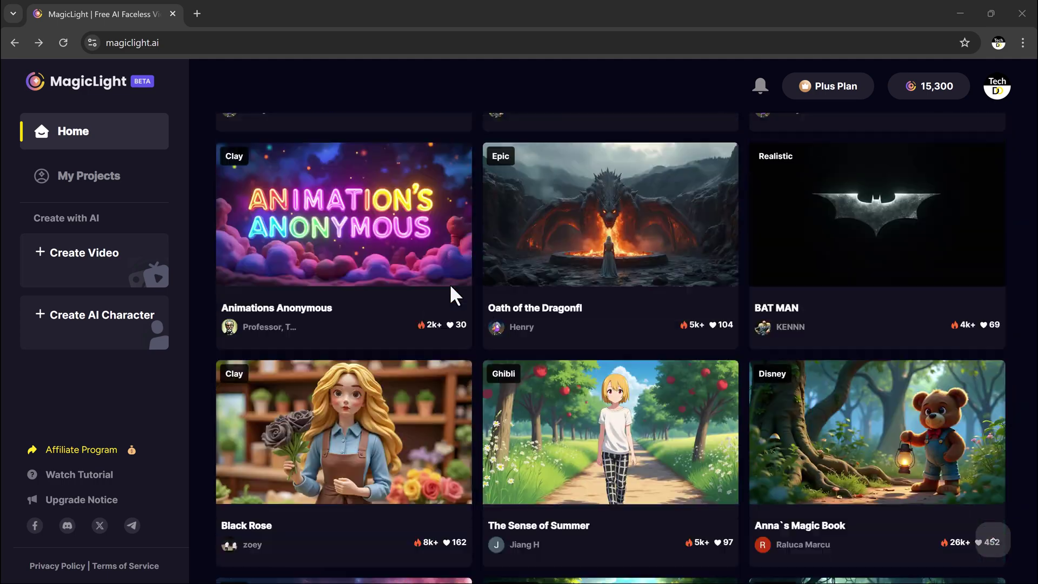
scroll(450, 286, up, 5)
scroll(450, 286, up, 5)
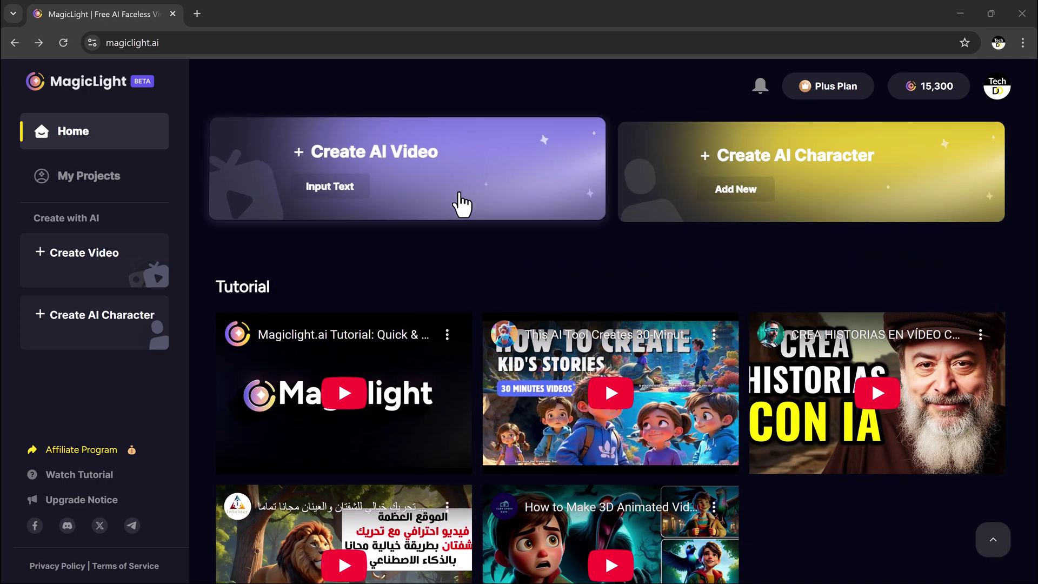
- Start a new Input Text video, preview Basic Script, then return to Smart Script and browse styles
click(461, 204)
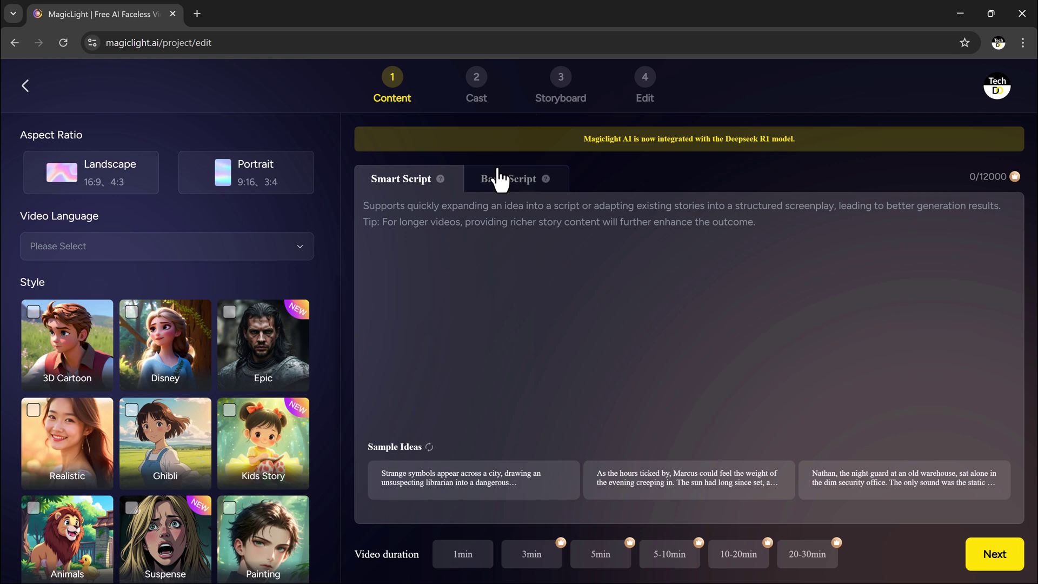
click(498, 177)
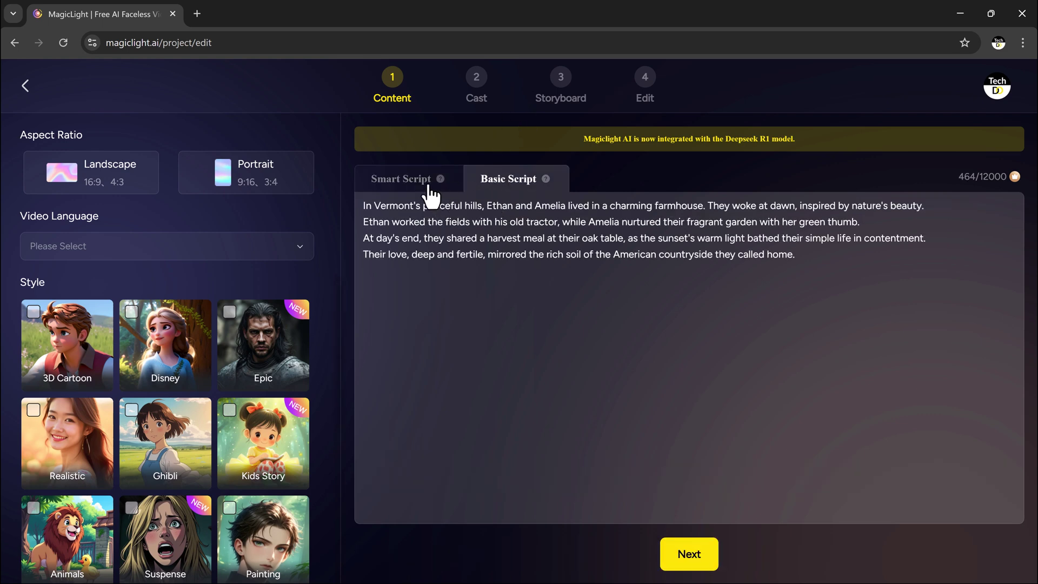
click(431, 186)
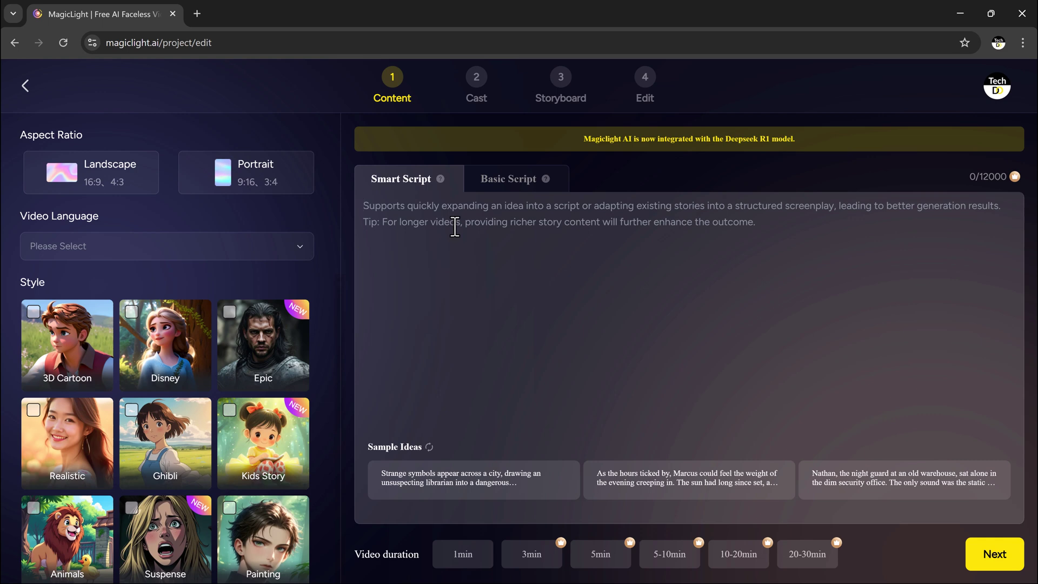
scroll(205, 314, down, 2)
scroll(201, 324, down, 3)
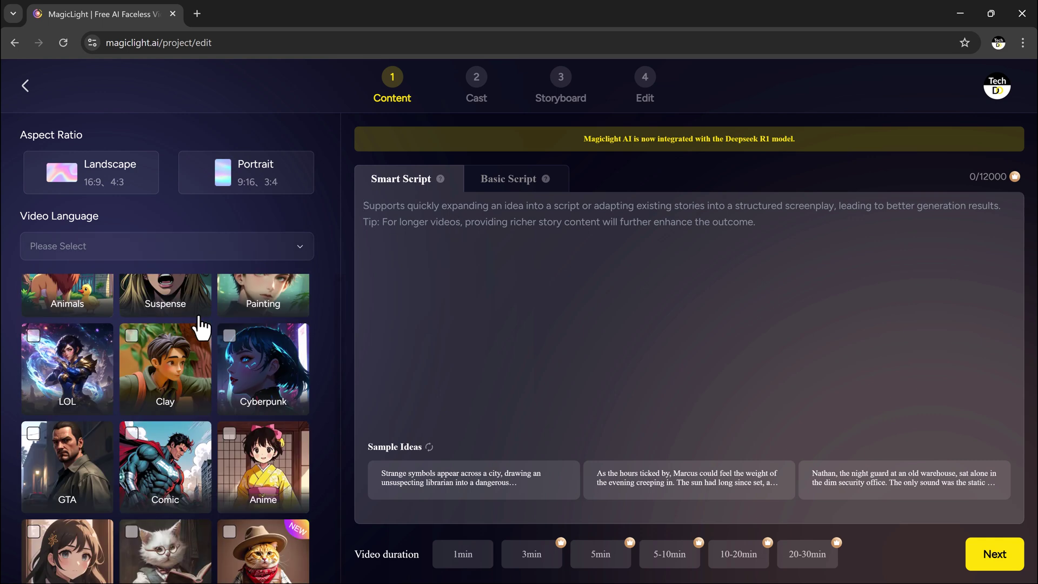
scroll(201, 325, down, 1)
scroll(201, 324, up, 5)
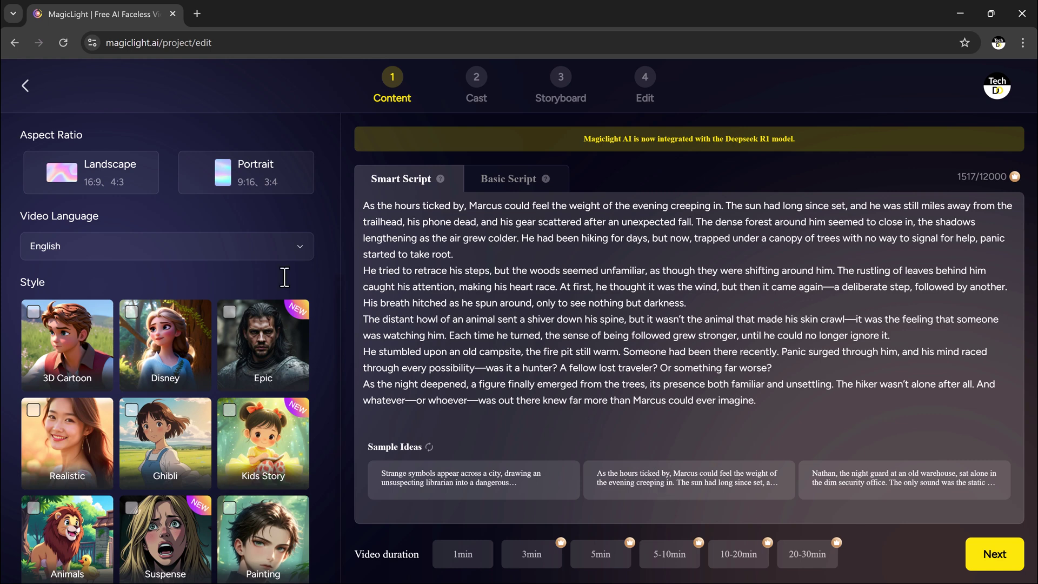
- Set the video aspect ratio to Landscape after briefly trying Portrait
click(90, 185)
click(266, 186)
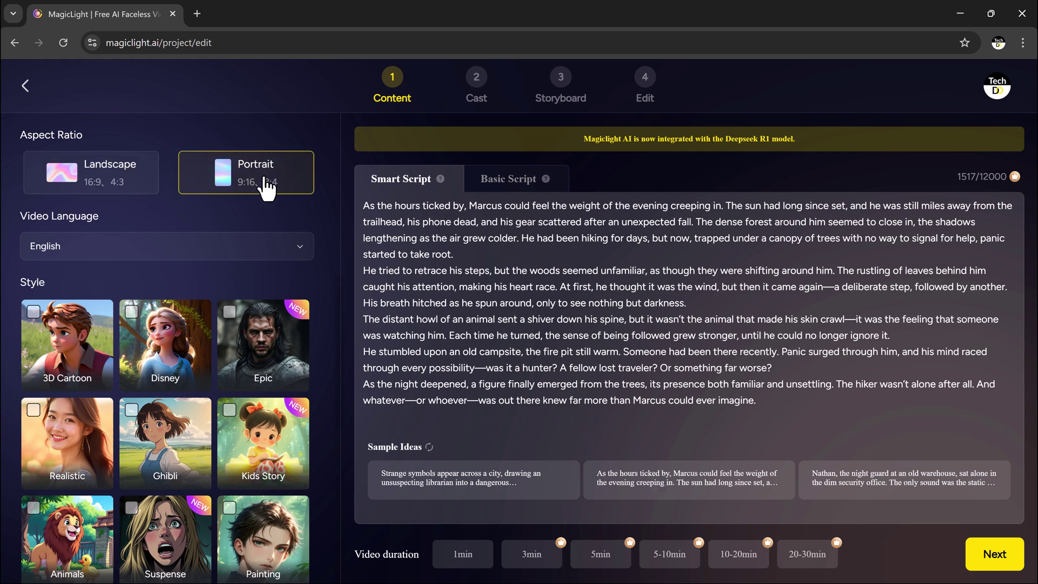
click(111, 172)
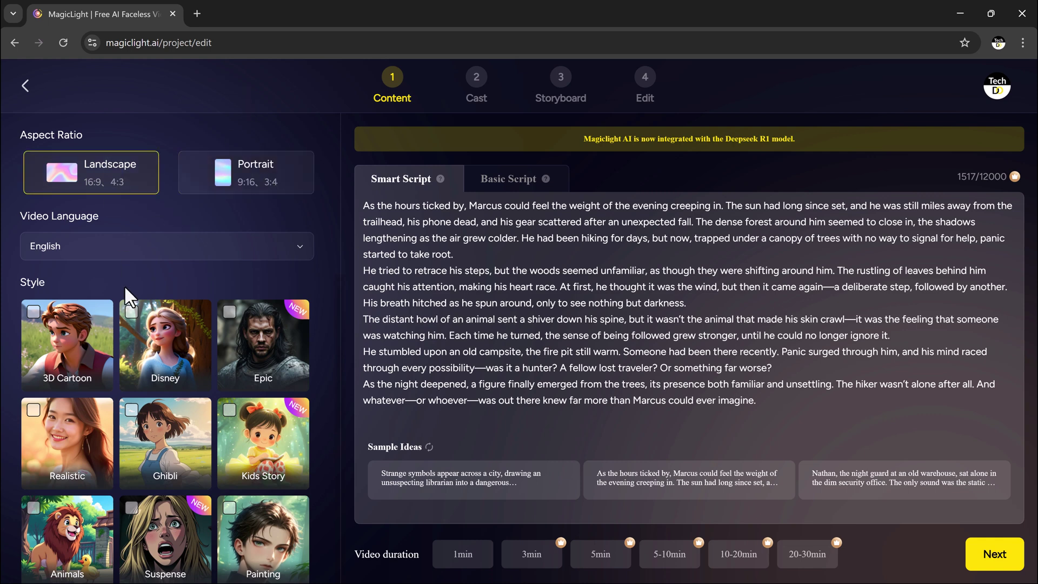
- Browse the style grid and select the Ghibli visual style
scroll(154, 387, down, 2)
scroll(153, 387, down, 3)
scroll(153, 386, down, 2)
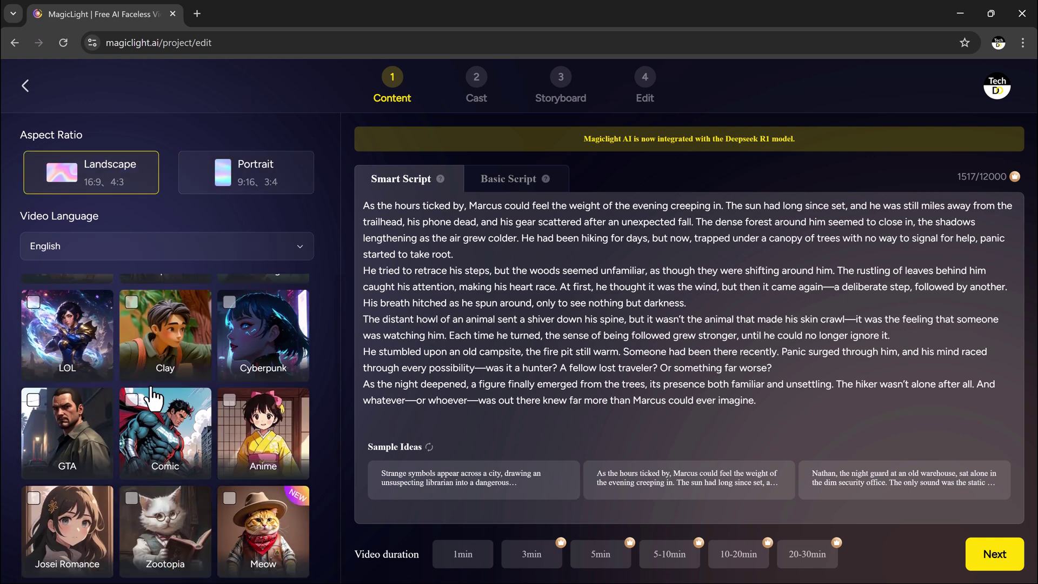
scroll(154, 398, up, 1)
scroll(153, 397, up, 4)
scroll(151, 395, up, 1)
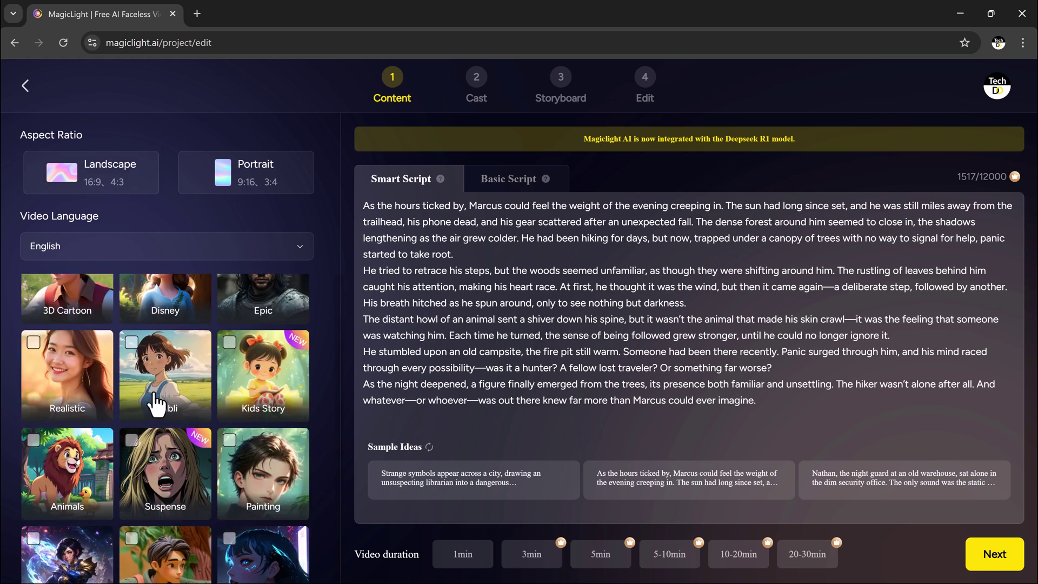
scroll(138, 385, down, 2)
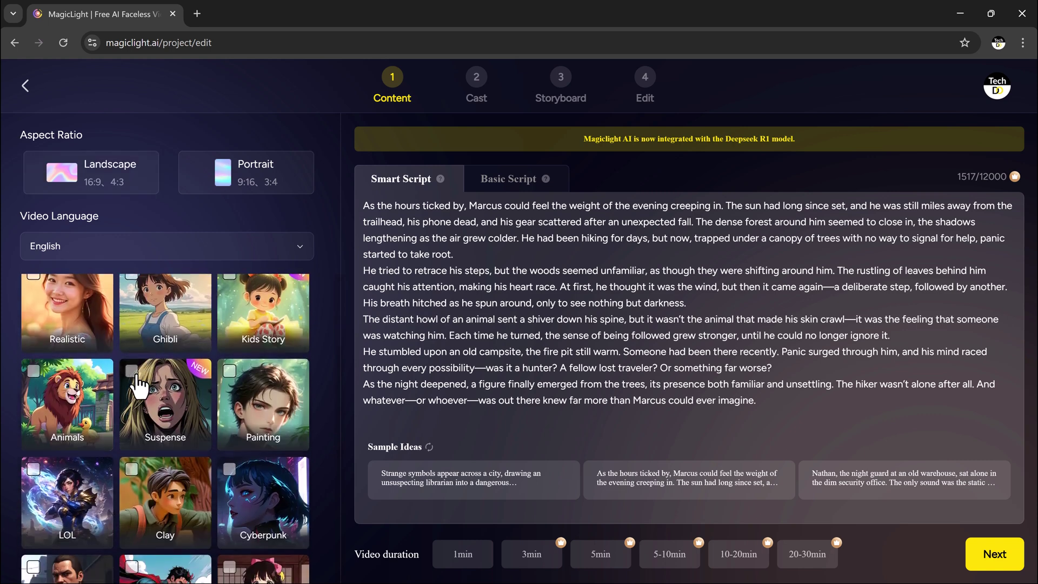
scroll(138, 385, down, 3)
scroll(140, 385, up, 2)
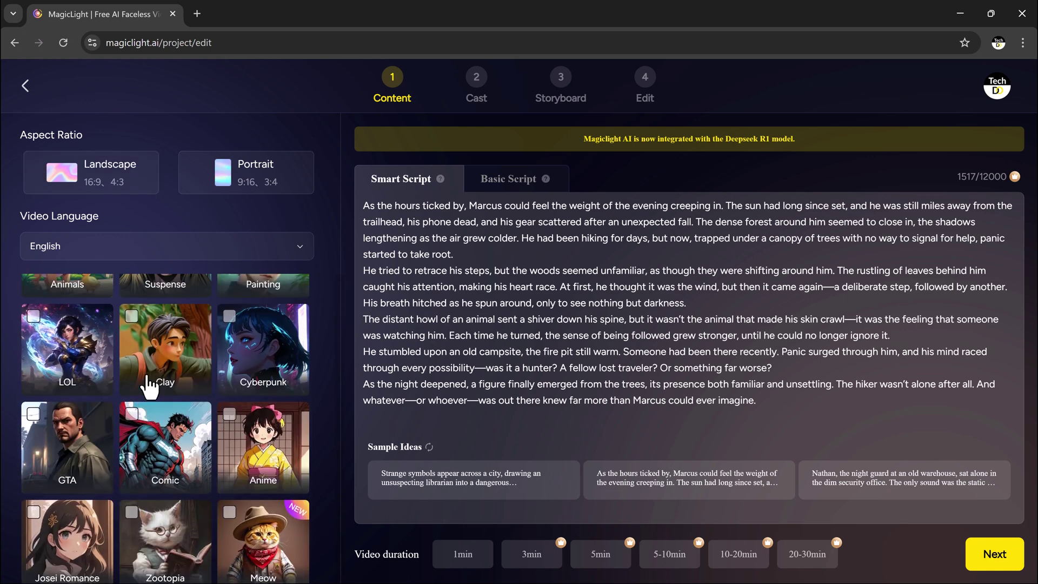
scroll(146, 357, up, 1)
click(147, 343)
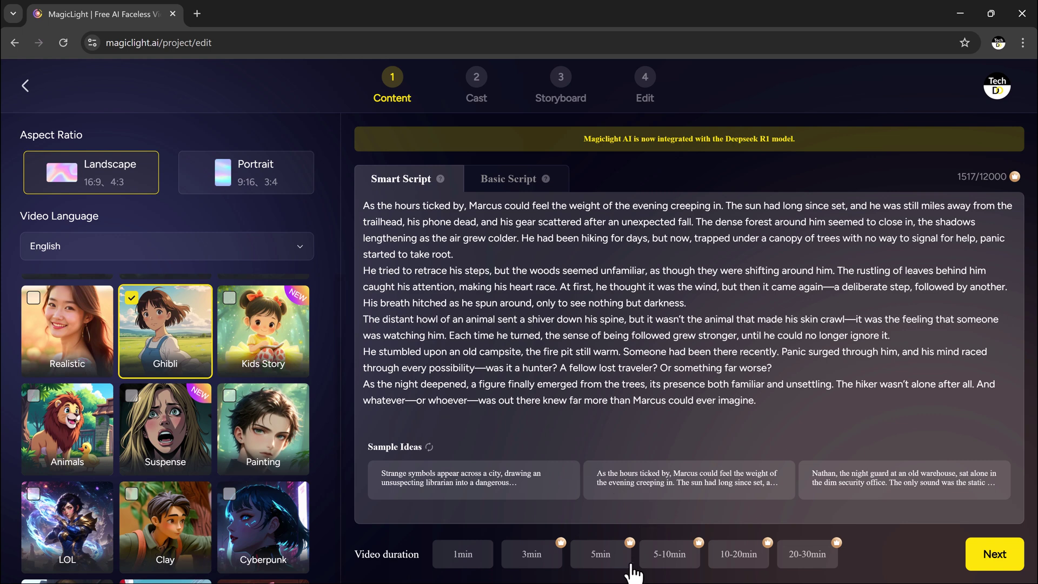
- Set the video duration to 1 minute after trying 3 and 5 minutes
click(530, 557)
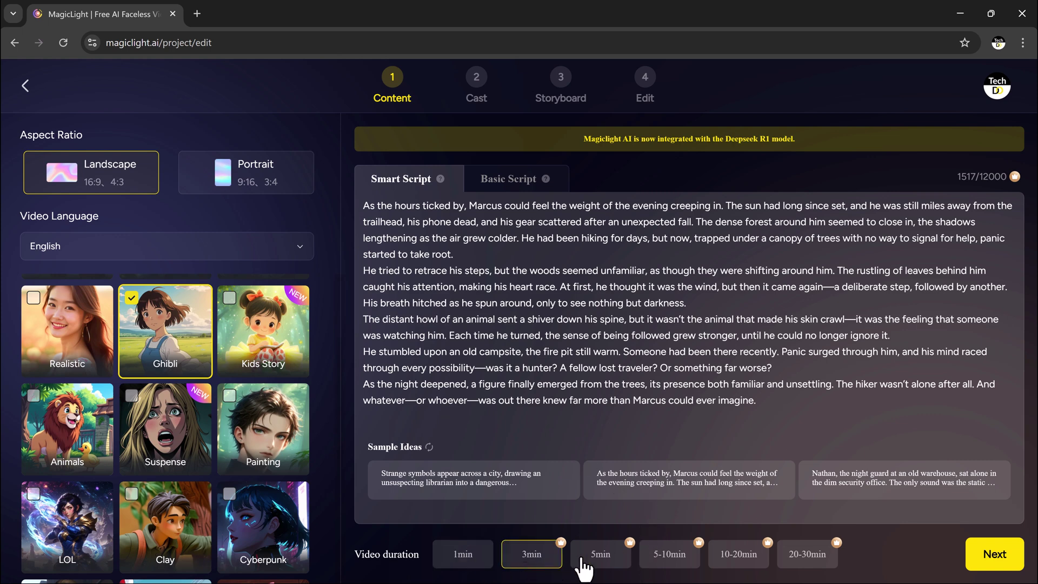
click(584, 562)
click(465, 564)
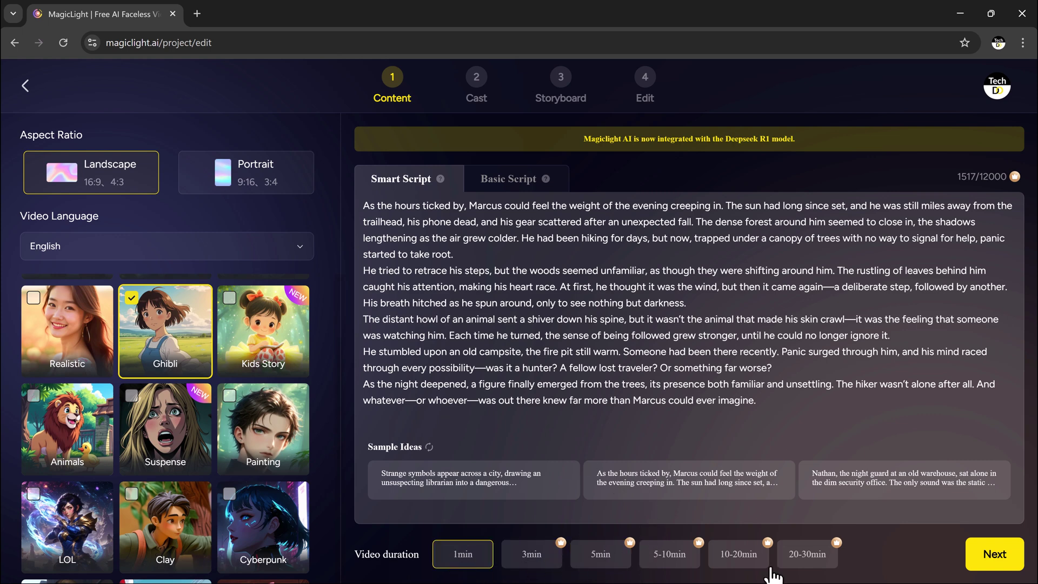
- Generate and review the Watcher in the Woods synopsis and five scenes, then proceed to Cast
click(968, 567)
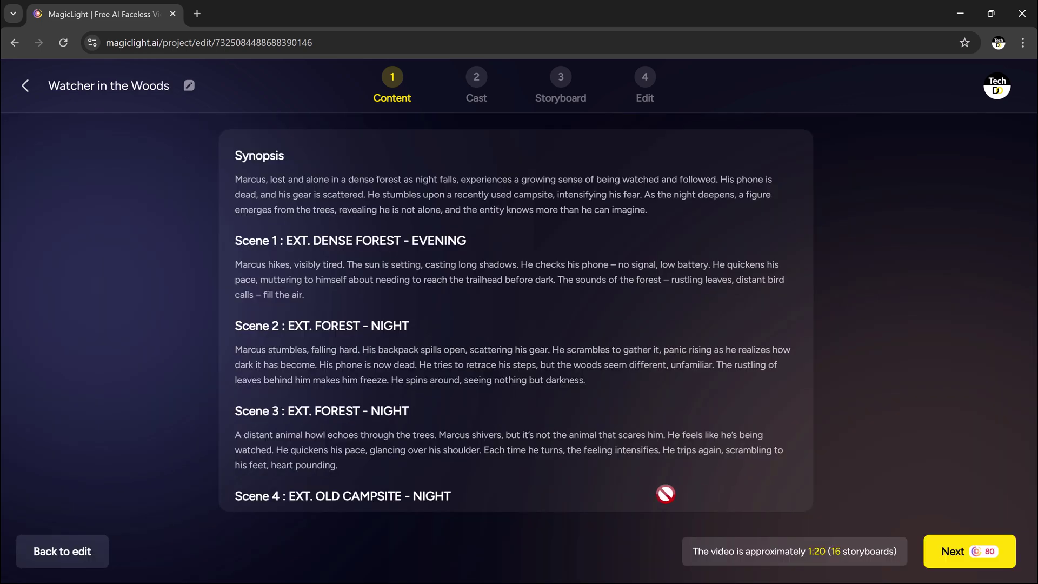
scroll(427, 281, down, 3)
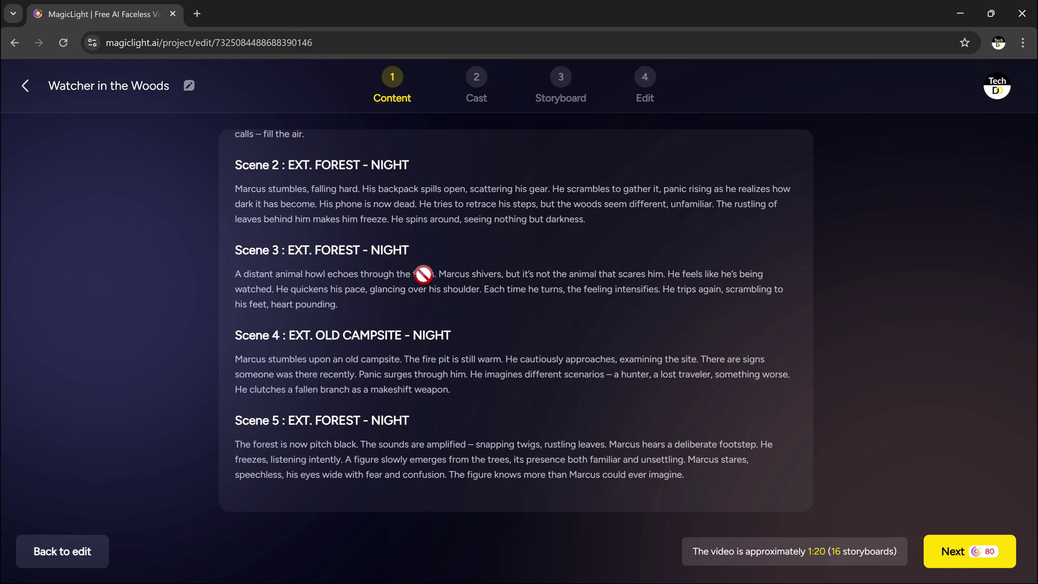
scroll(424, 274, up, 3)
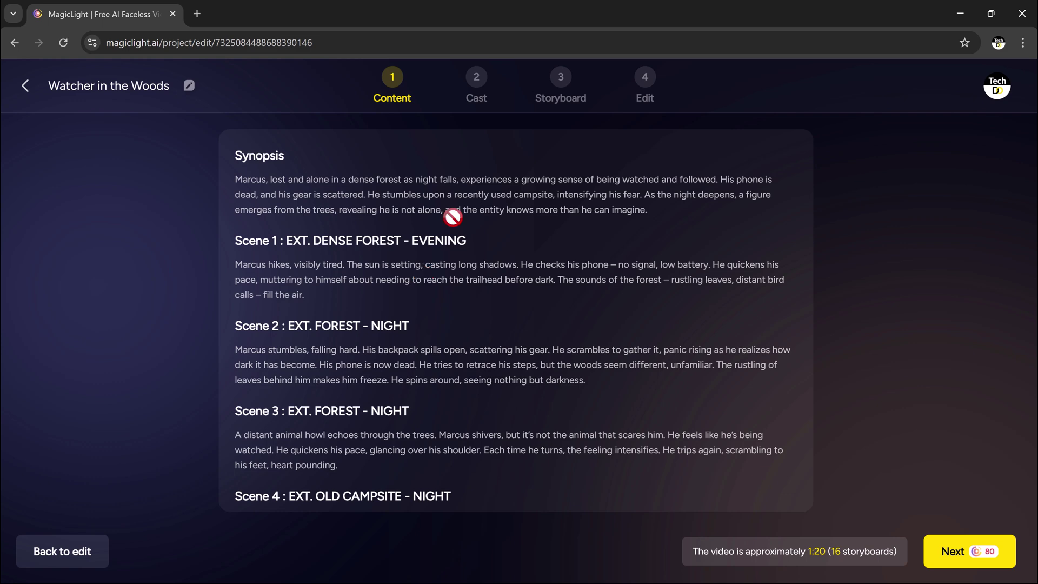
click(962, 549)
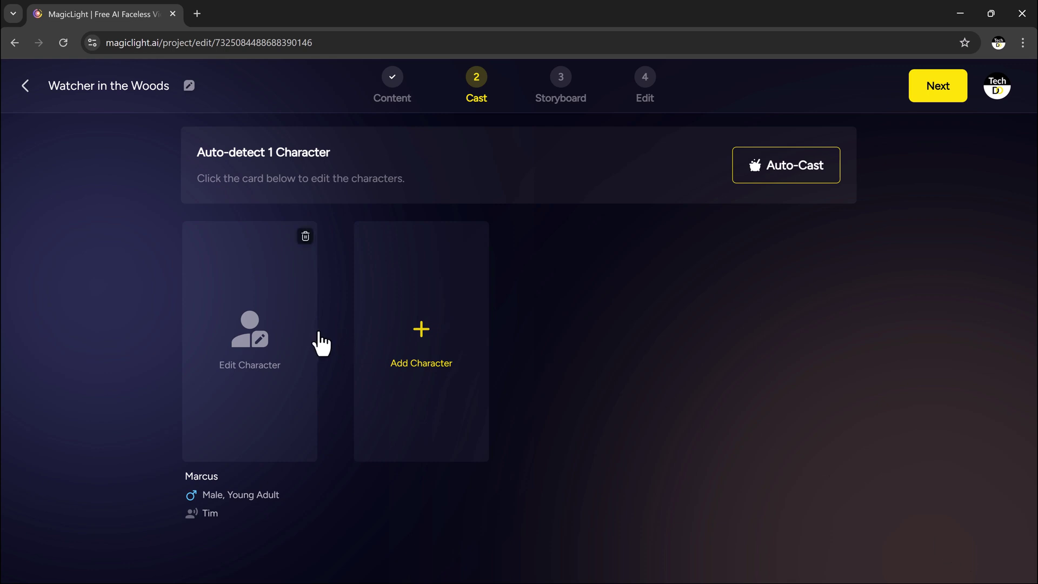
- Auto-cast a white-haired robed look for Marcus and build the 16 storyboards
click(786, 190)
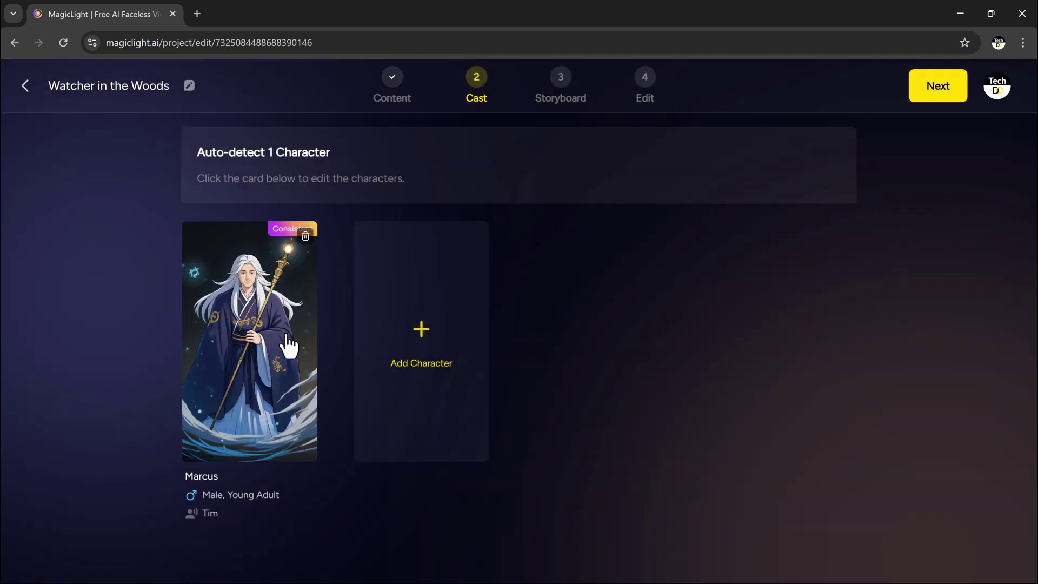
click(923, 100)
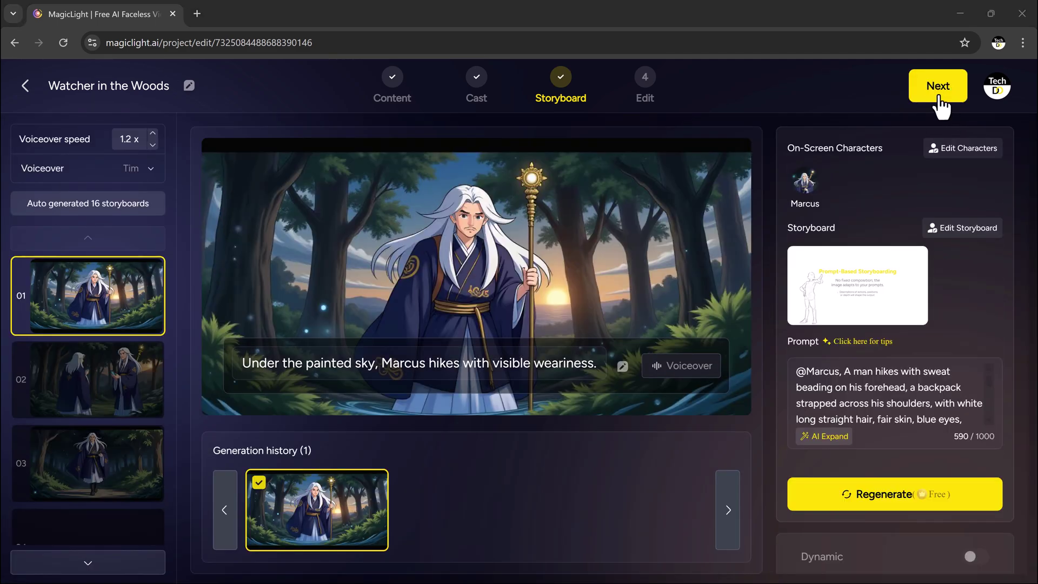
- Browse the generated storyboard images, viewing storyboards 02 and 03
click(76, 400)
scroll(97, 385, down, 2)
scroll(98, 385, down, 1)
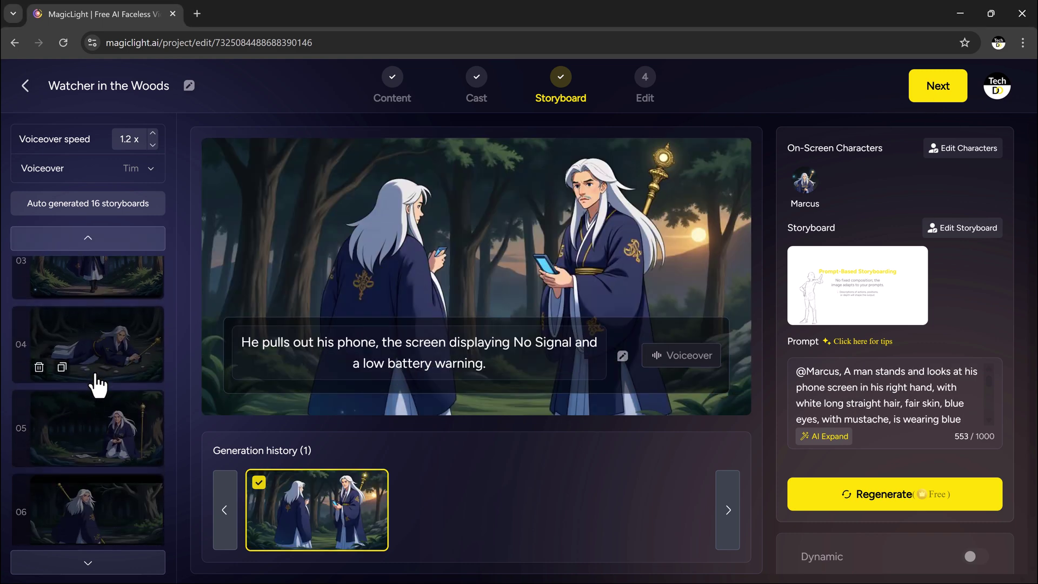
click(88, 290)
scroll(86, 358, down, 2)
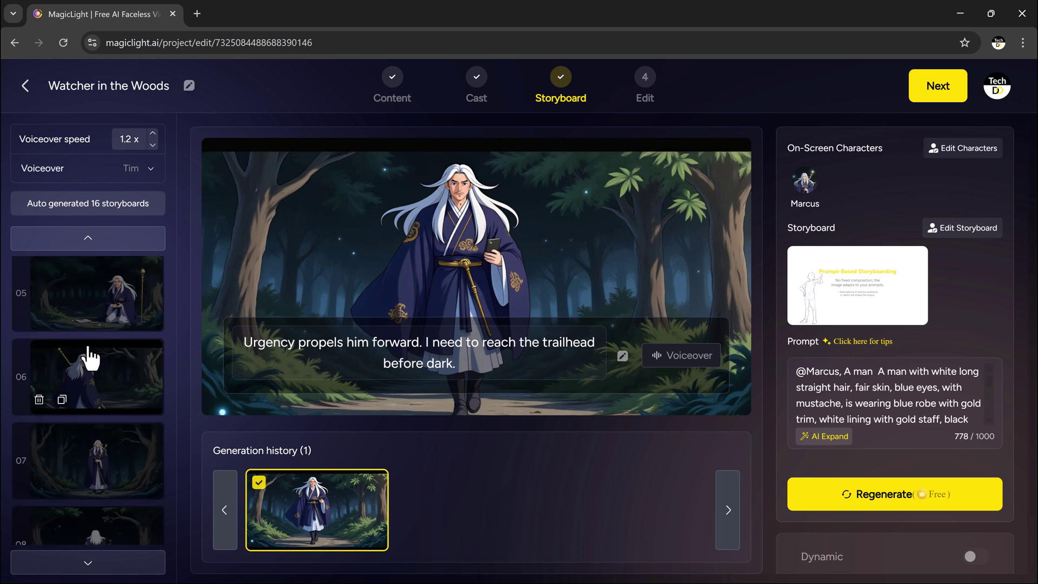
scroll(86, 359, down, 2)
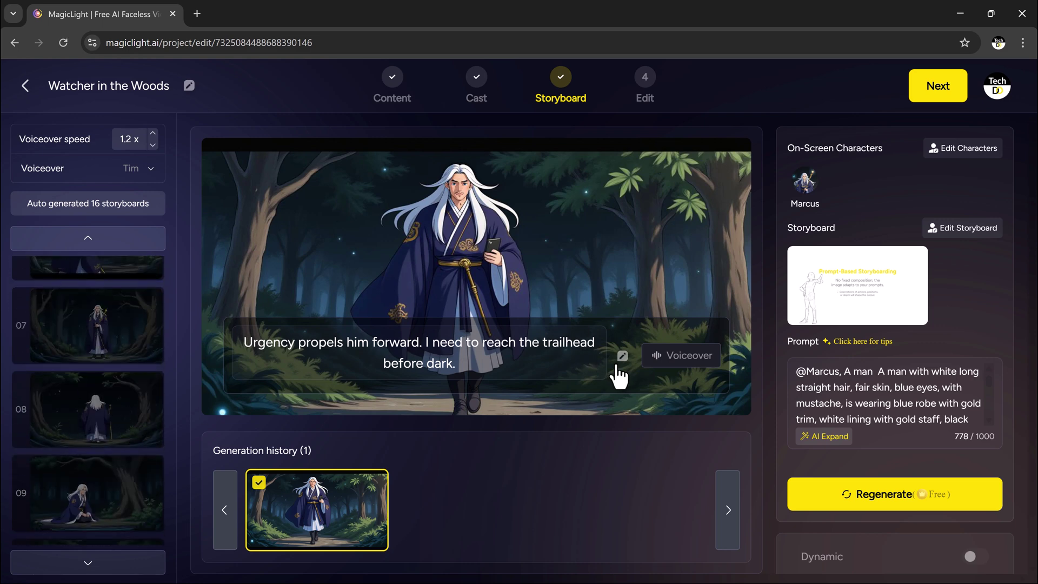
- Keep Voiceover as the caption speaker and change the narration voice from Tim to Martha
click(621, 357)
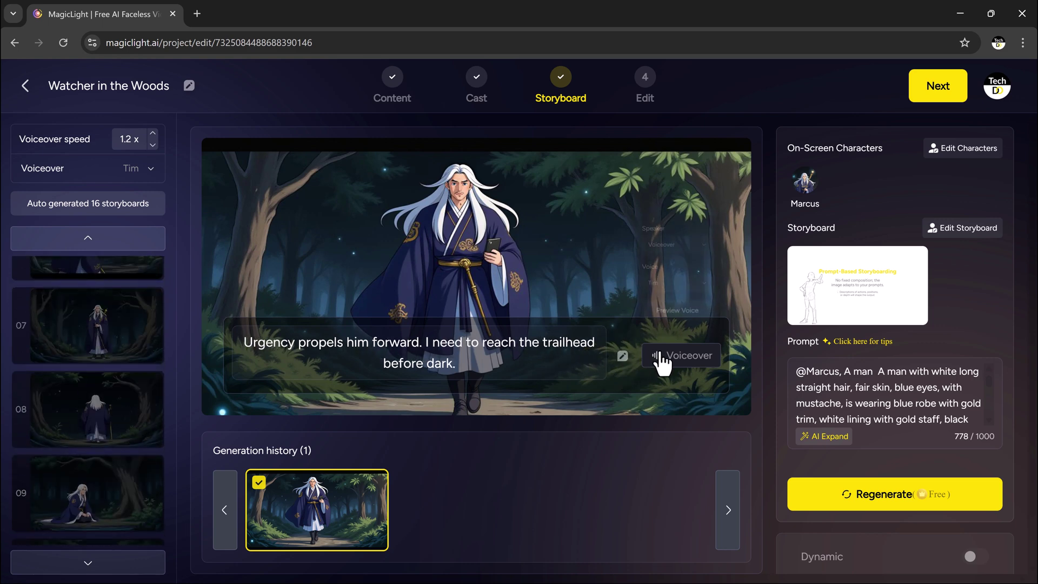
click(643, 190)
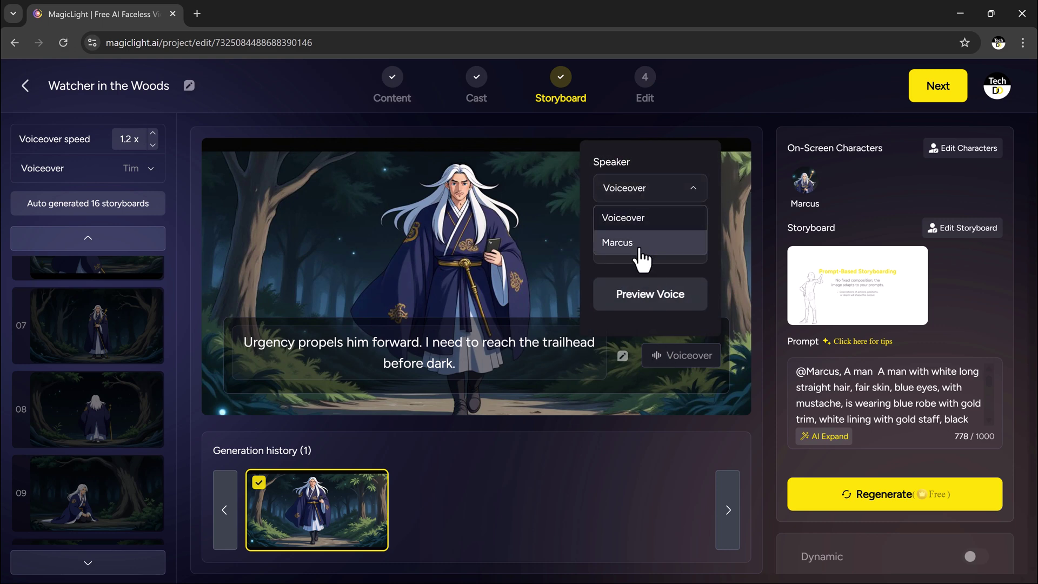
click(638, 219)
click(652, 254)
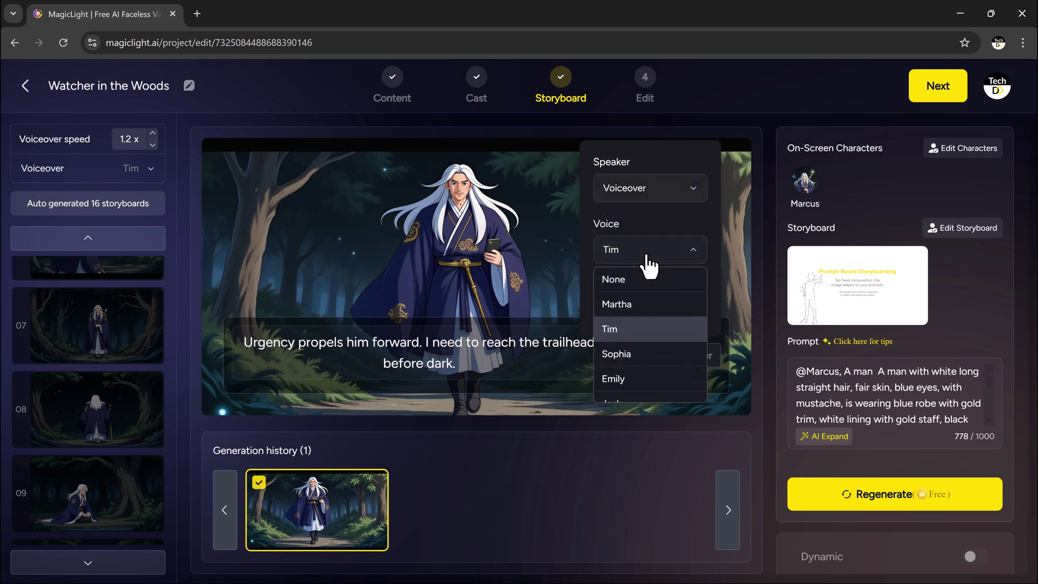
click(618, 305)
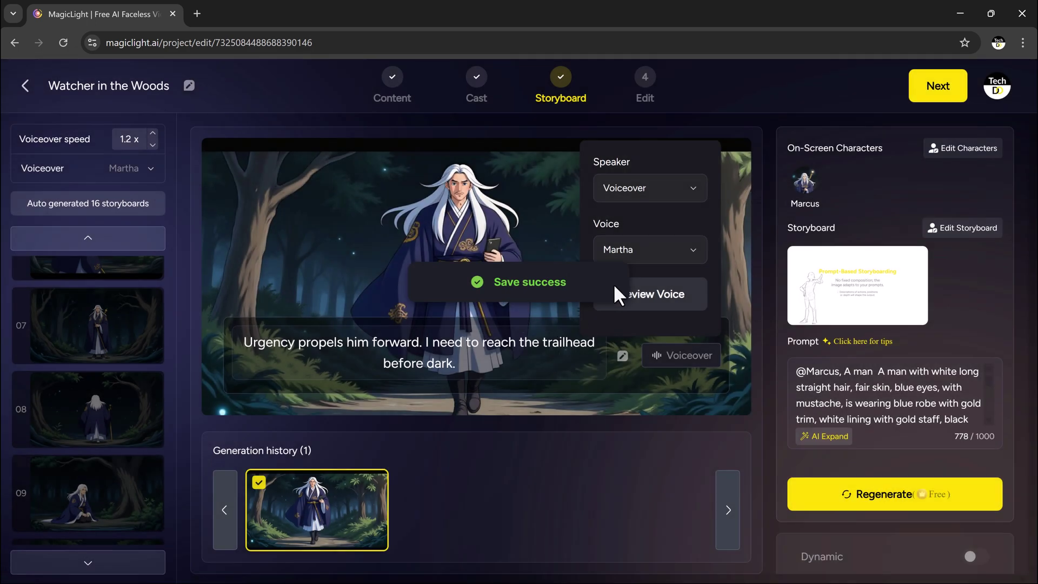
scroll(135, 366, up, 5)
scroll(128, 364, up, 5)
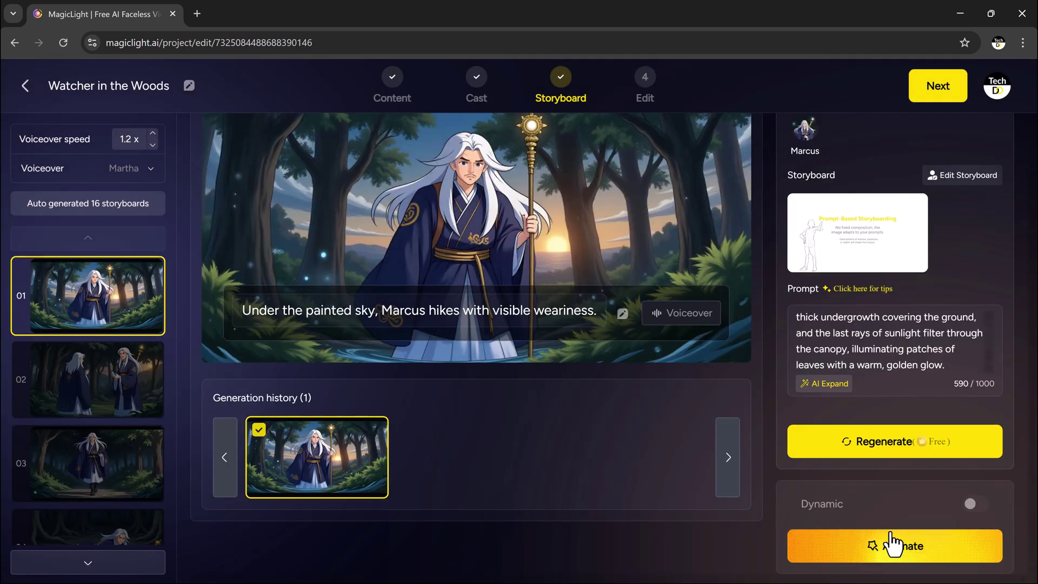
- Animate storyboard 01 with Lip Sync and play back the resulting dynamic clip
click(893, 543)
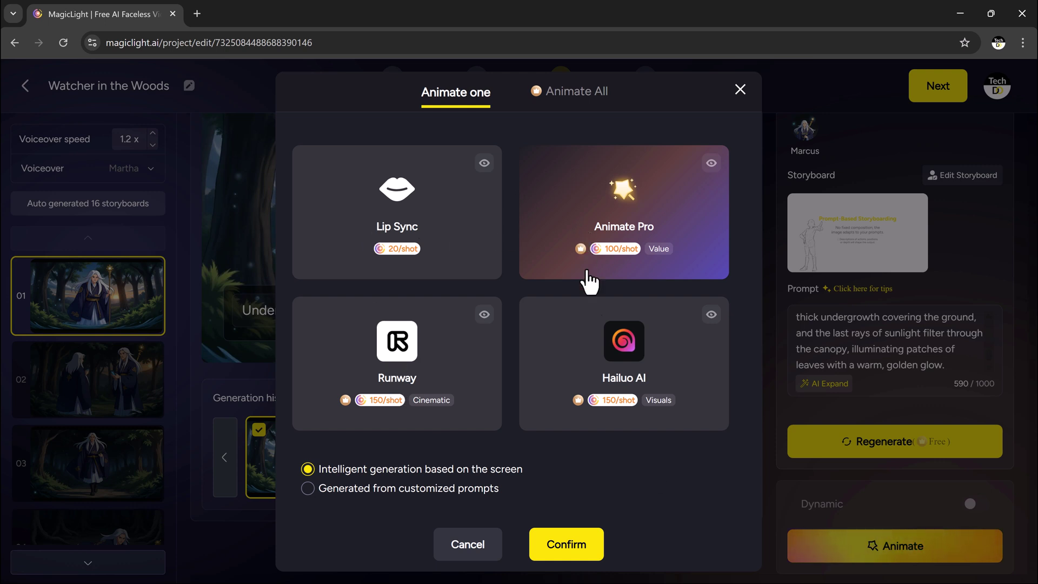
click(403, 181)
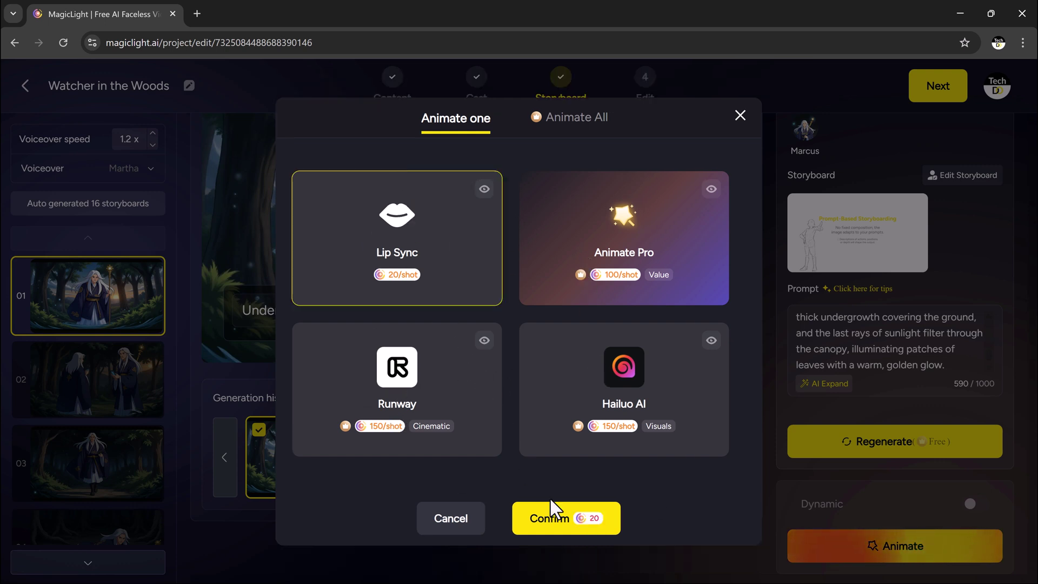
click(564, 523)
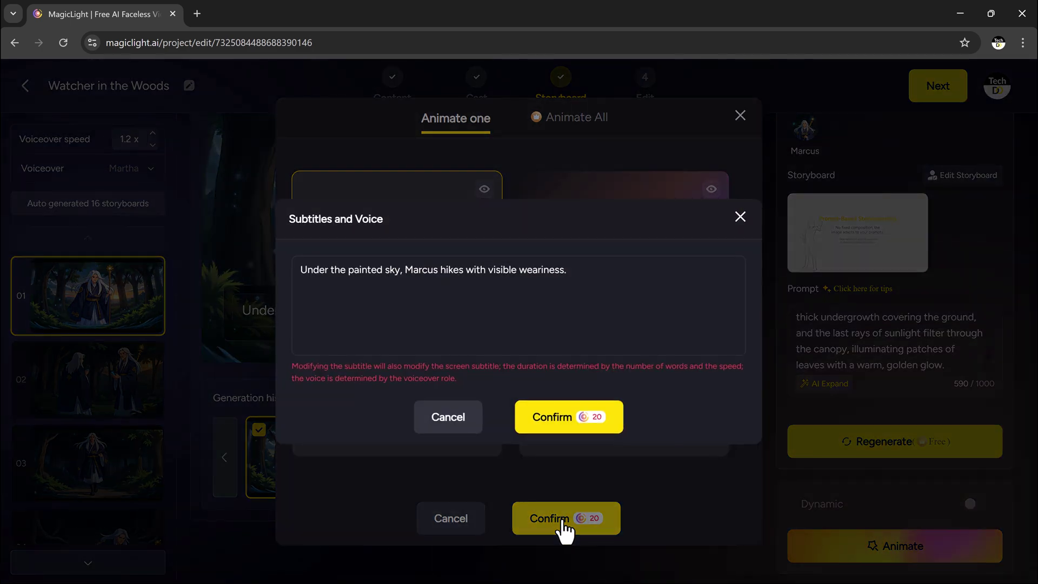
click(552, 417)
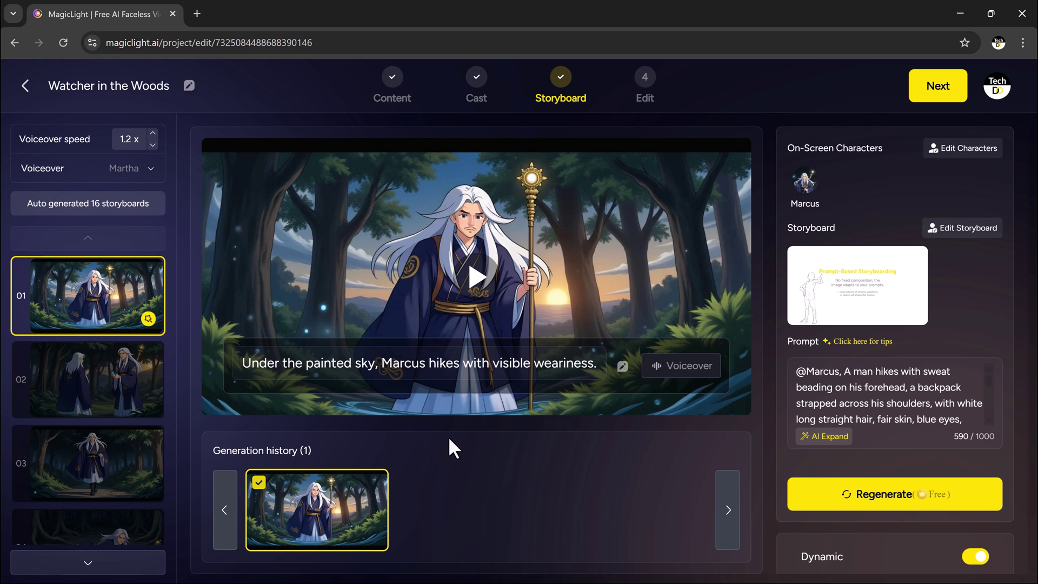
click(463, 287)
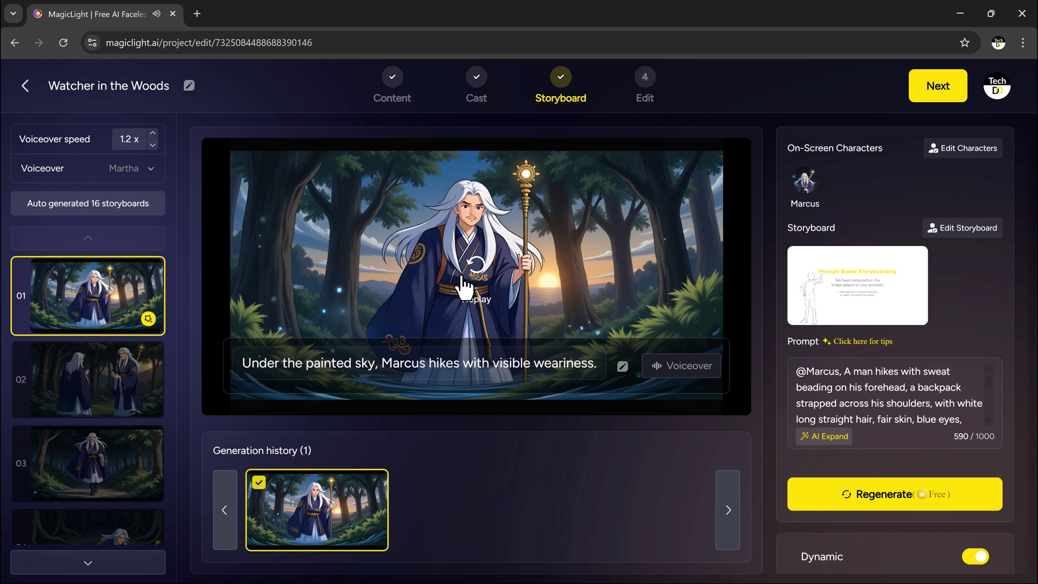
scroll(922, 459, down, 1)
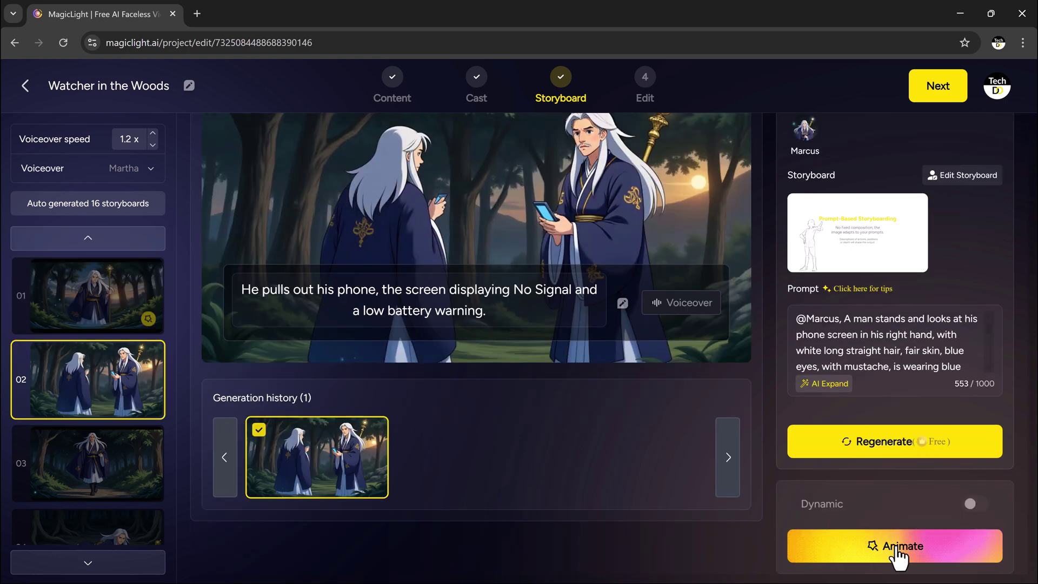
- Dismiss the animate-all reminder permanently and continue to the Edit step
click(927, 88)
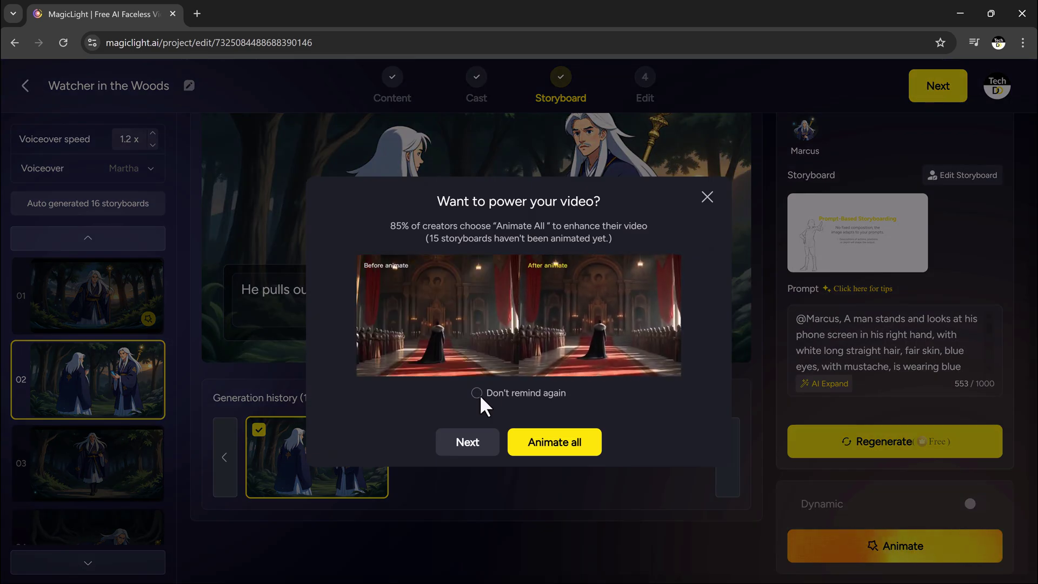
click(477, 393)
click(932, 93)
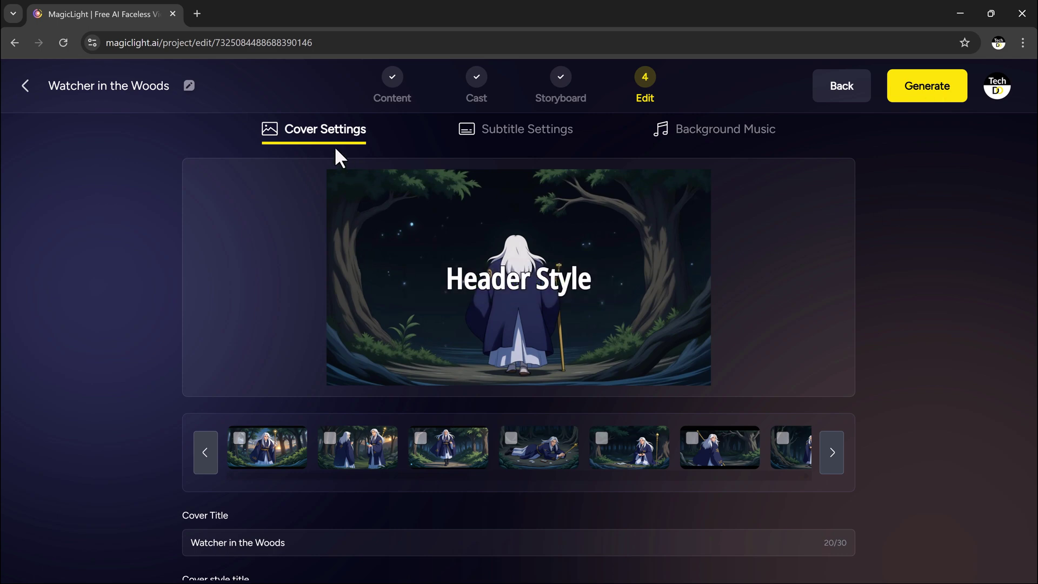
- Choose the yellow subtitle style, check background music, and start generating the video
click(508, 149)
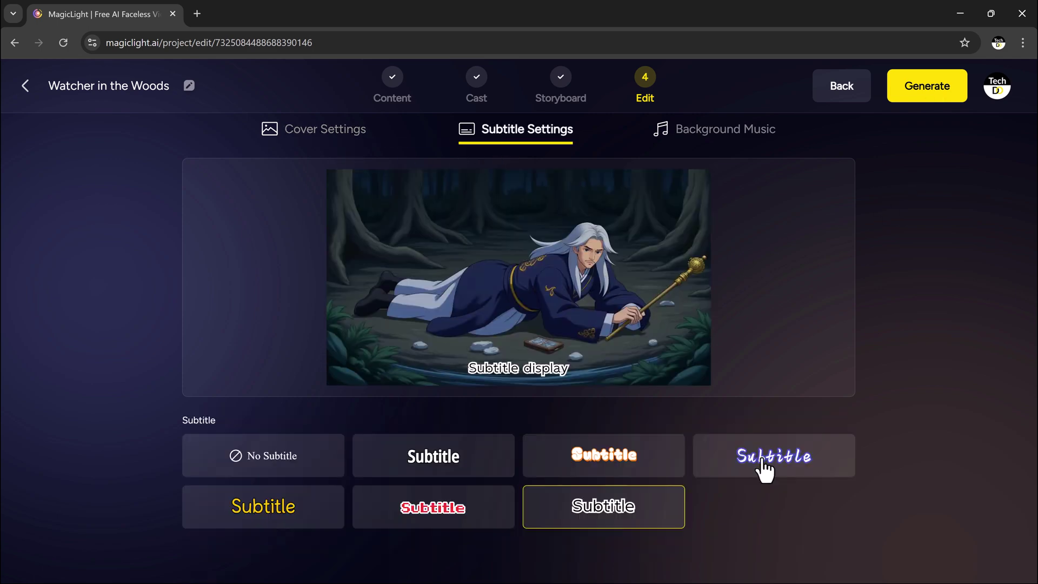
click(764, 467)
click(297, 513)
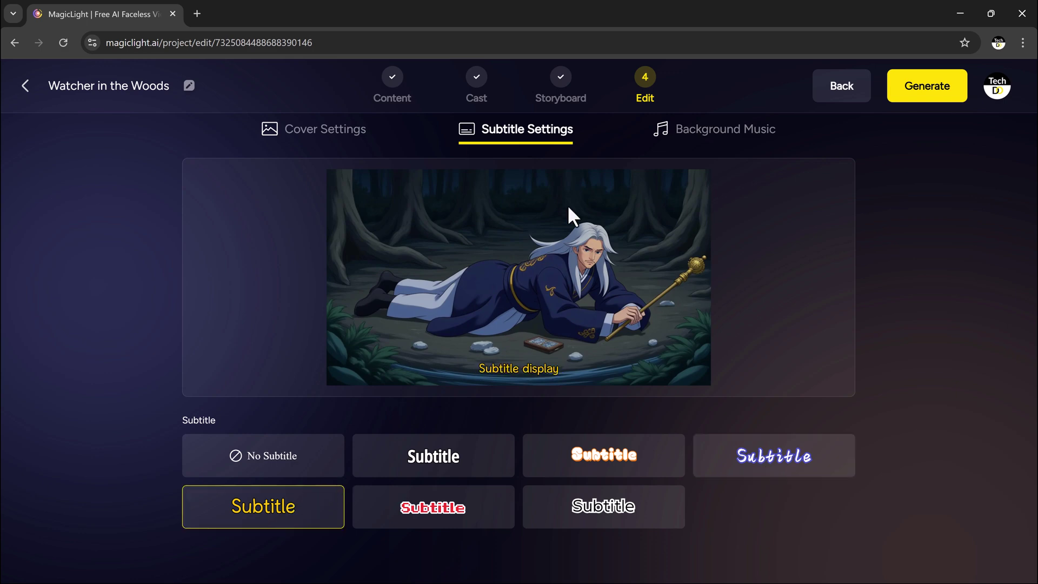
click(669, 142)
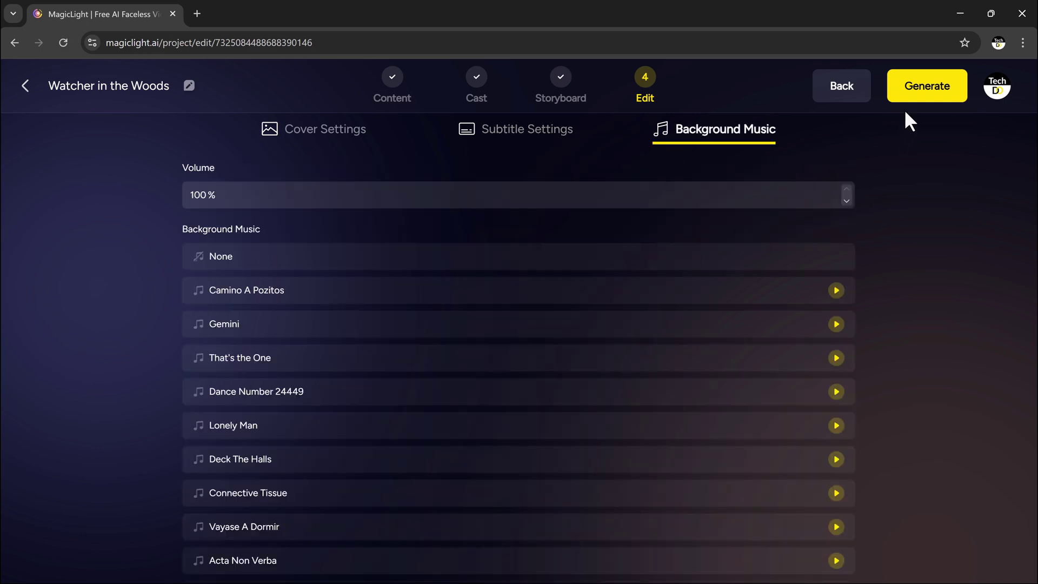
click(926, 93)
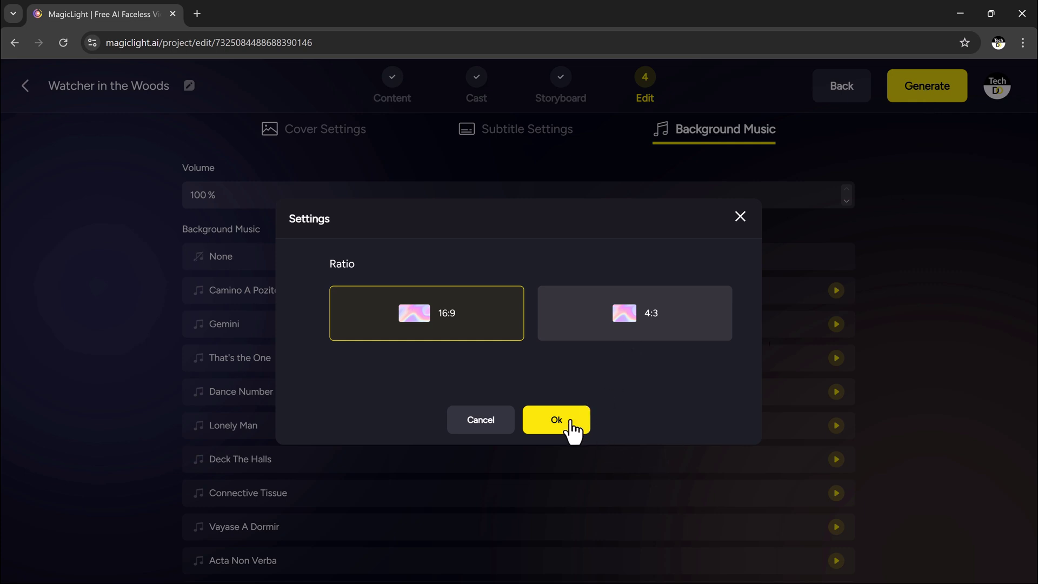
- Confirm the 16:9 ratio, pause the finished Watcher in the Woods video, and return Home
click(571, 421)
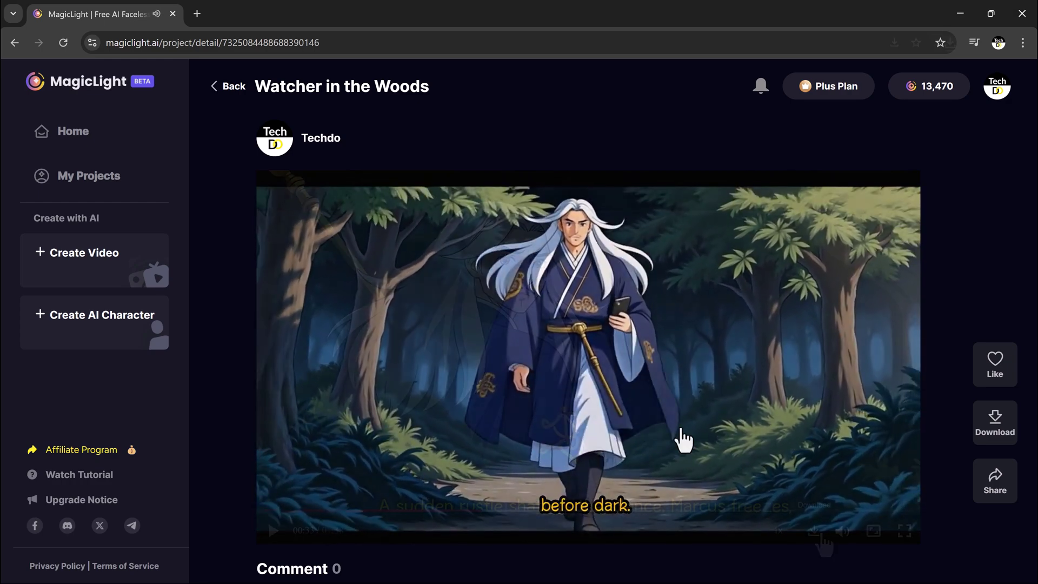
click(694, 459)
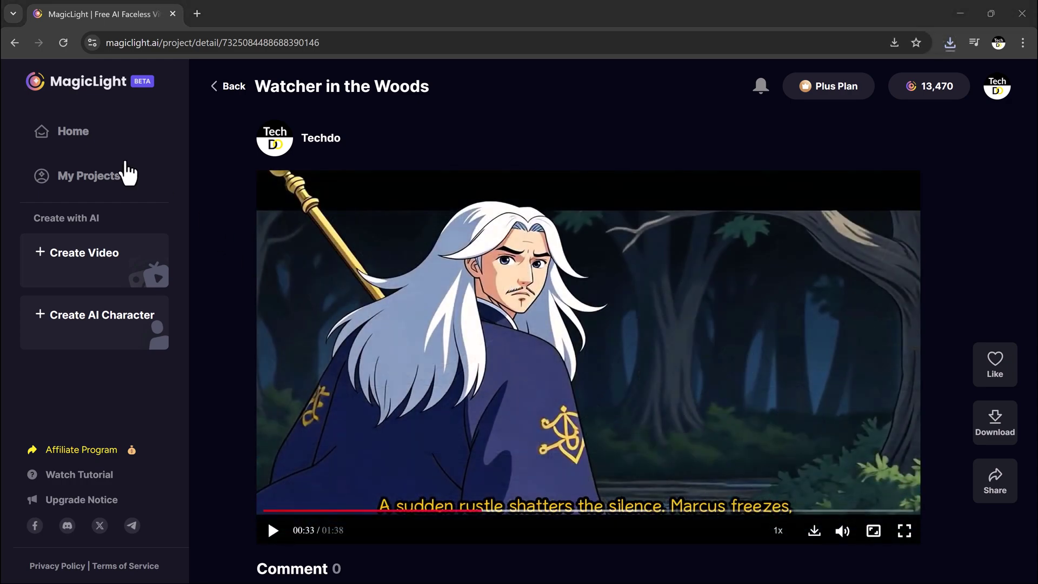
click(81, 136)
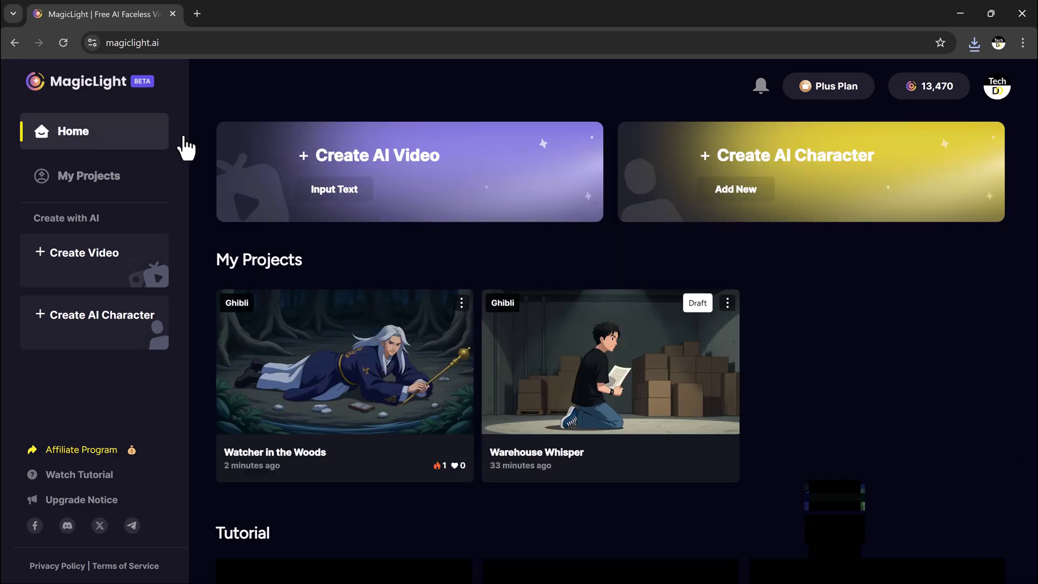
- Start a new AI video set to Realistic style, Landscape format and 1-minute length
click(416, 167)
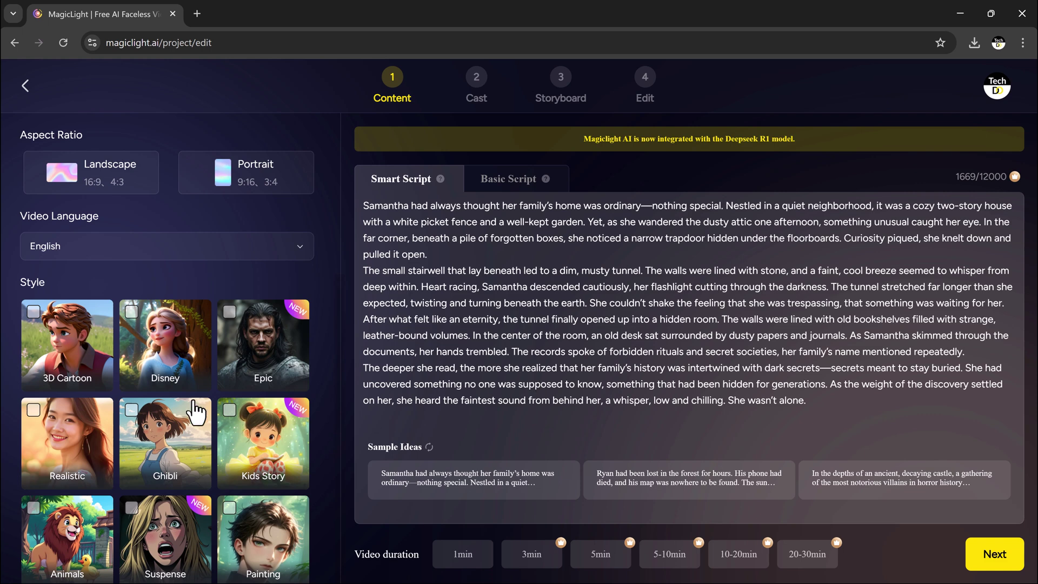
scroll(196, 412, down, 1)
click(70, 373)
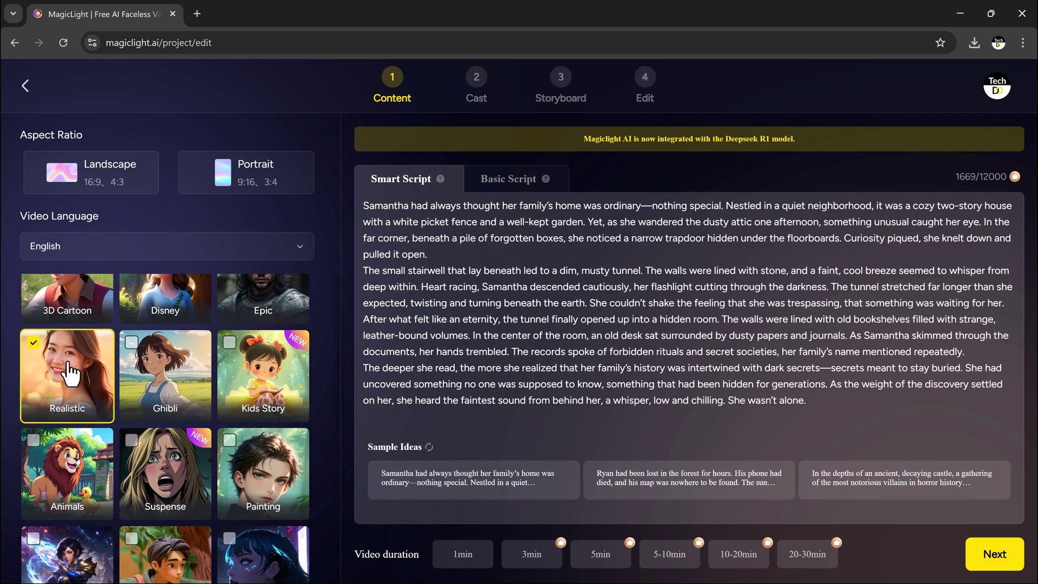
scroll(108, 387, up, 1)
click(116, 176)
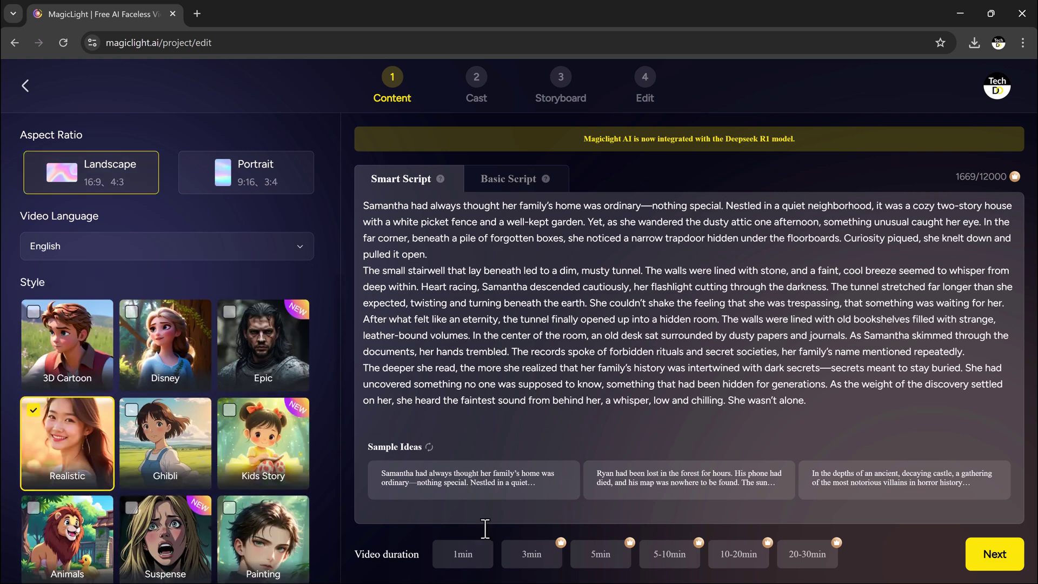
click(471, 564)
- Advance The Hidden Lineage through script, cast and storyboard, then generate it at 16:9
click(1002, 562)
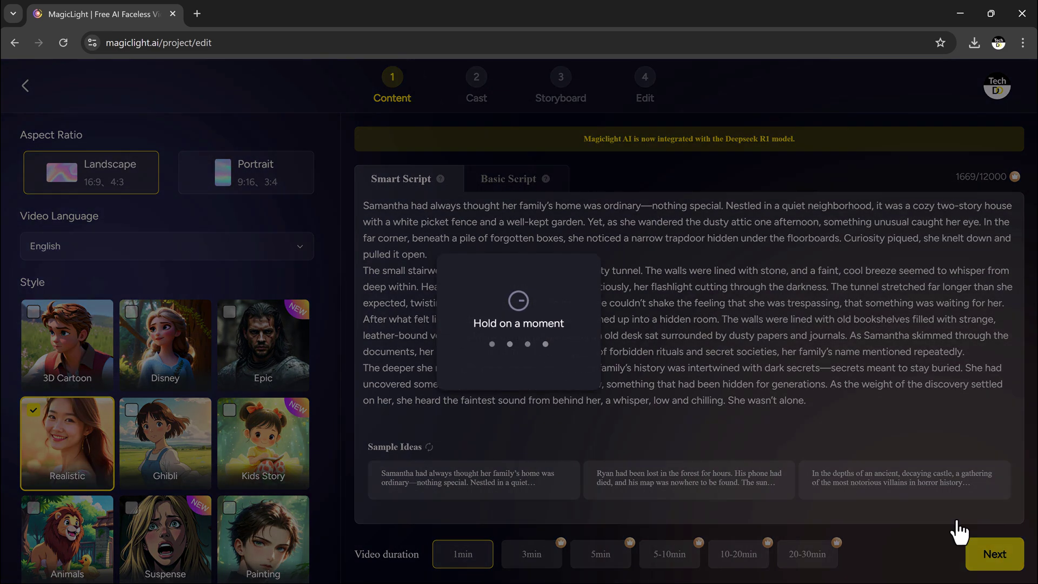
scroll(533, 218, down, 3)
scroll(533, 217, up, 2)
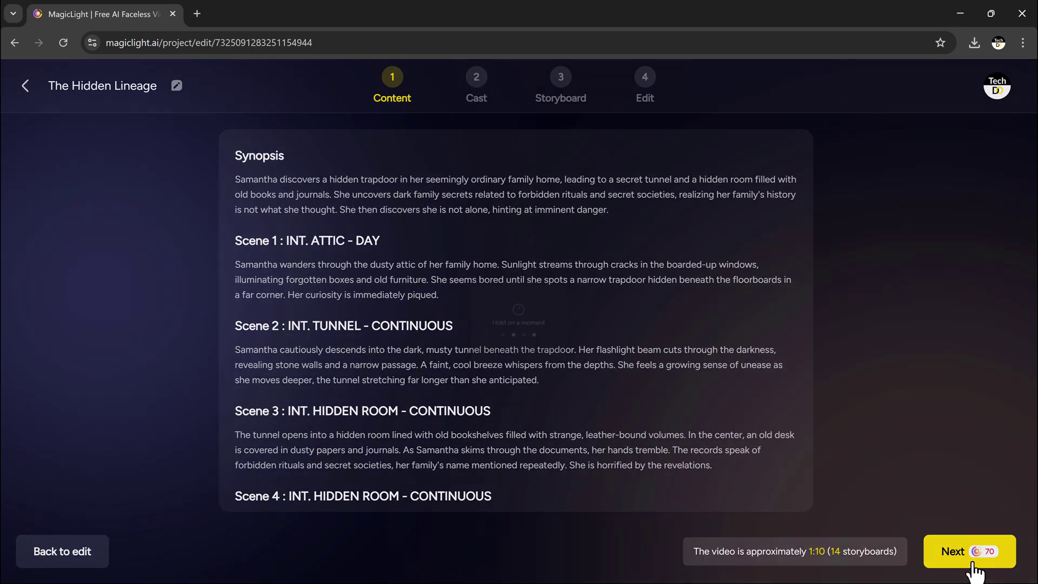
click(968, 550)
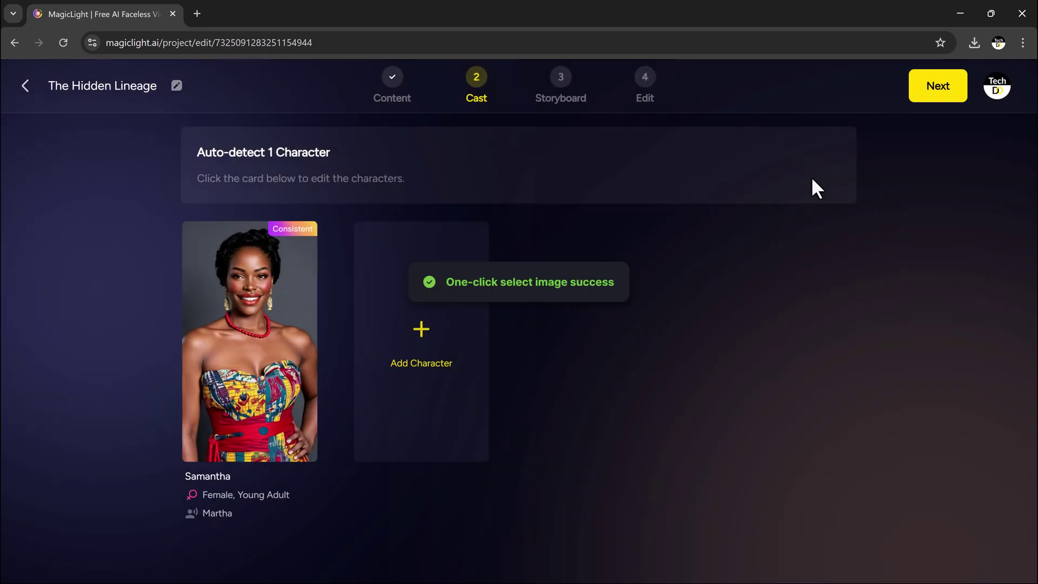
click(927, 97)
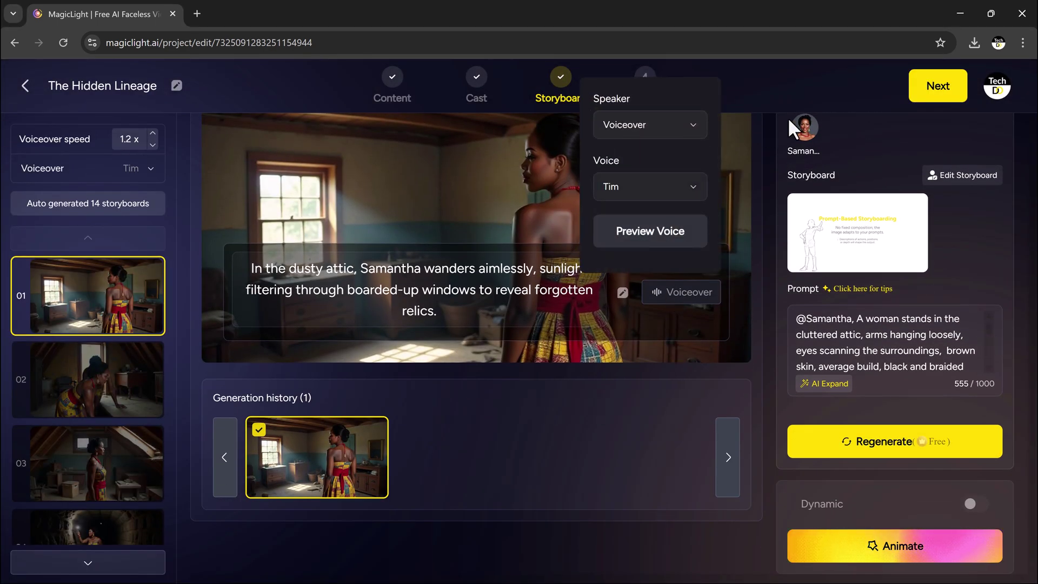
click(926, 90)
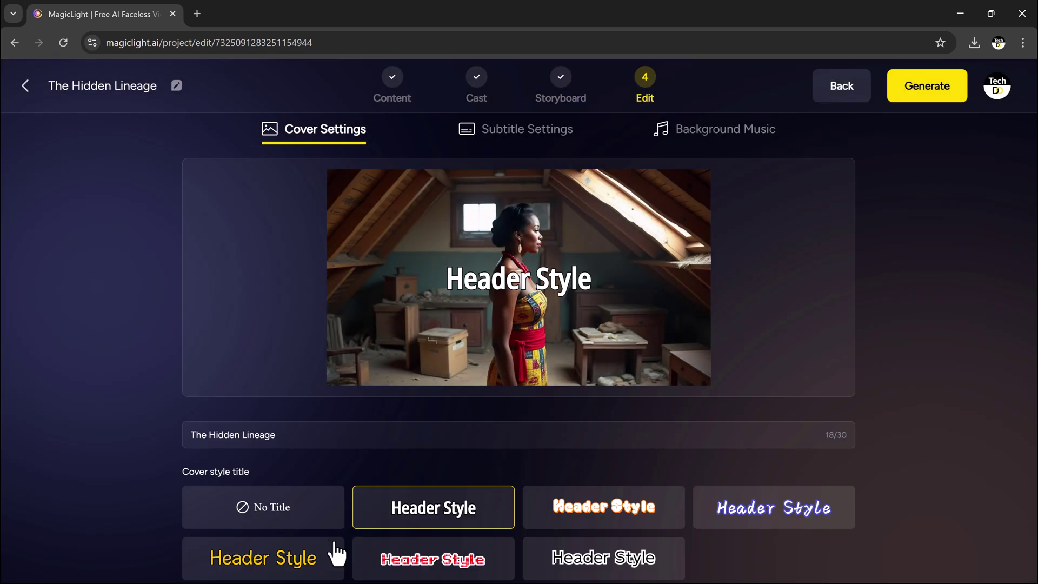
click(946, 89)
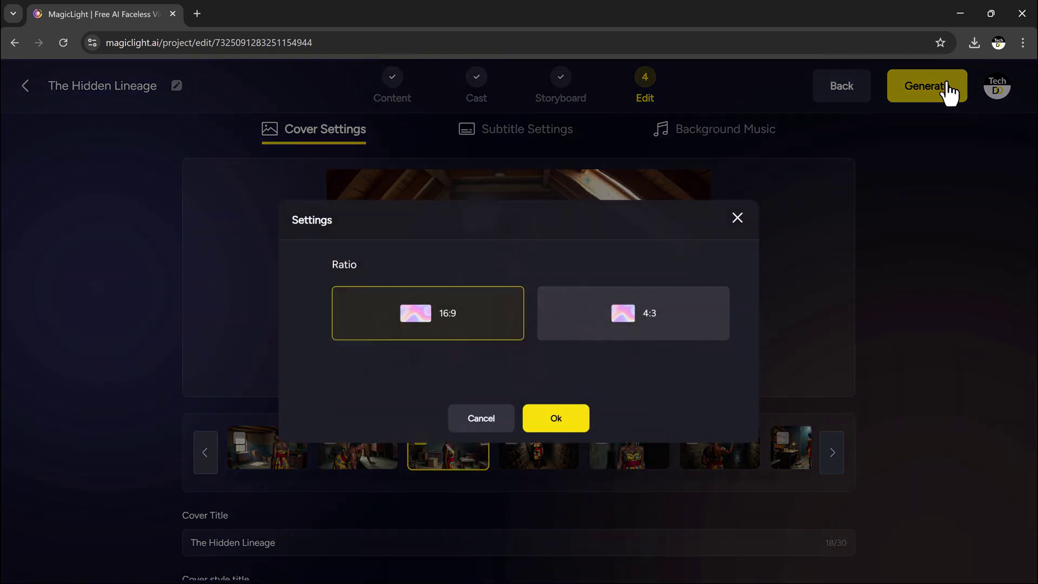
click(556, 425)
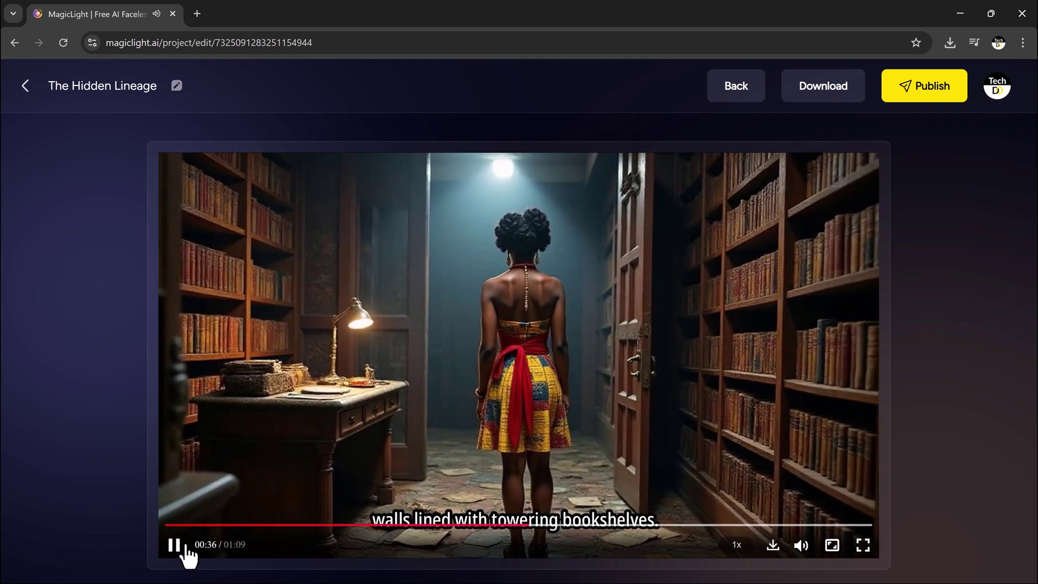
- Pause the finished Hidden Lineage preview and download it as a video file
click(182, 547)
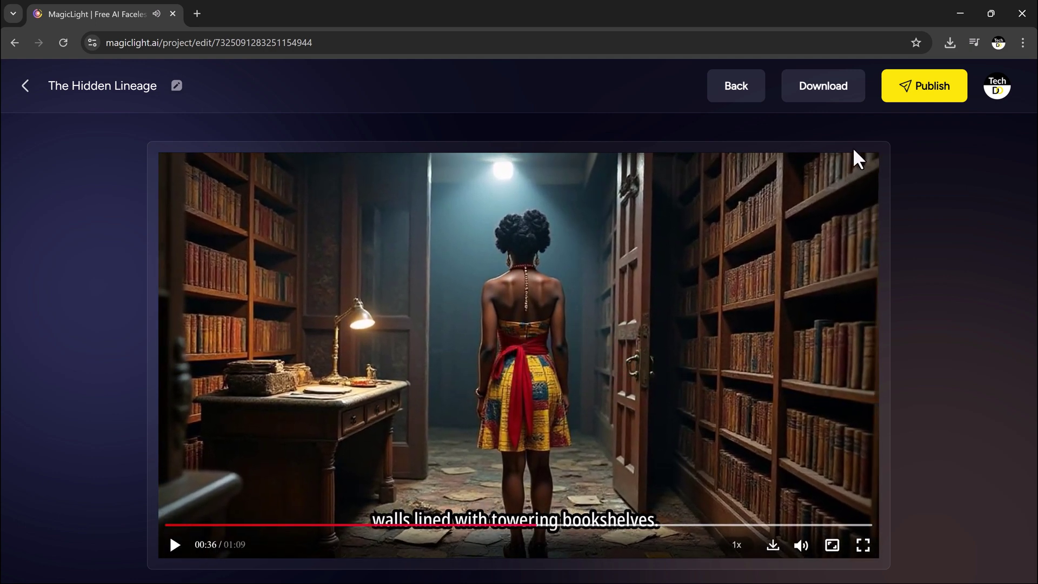
click(813, 139)
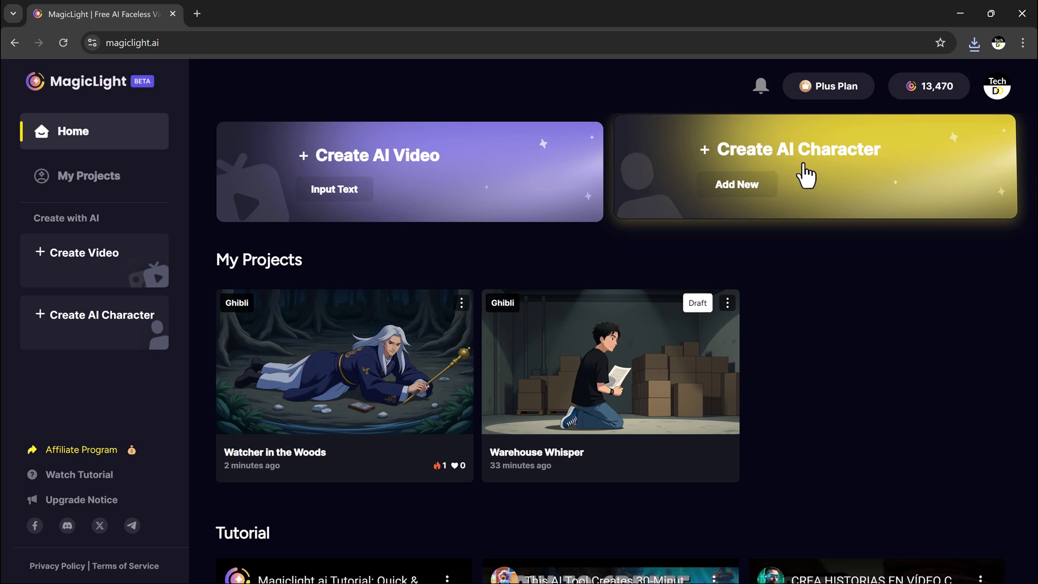
- Start a new character and set Gender Female, Category Human, Age Senior
click(803, 164)
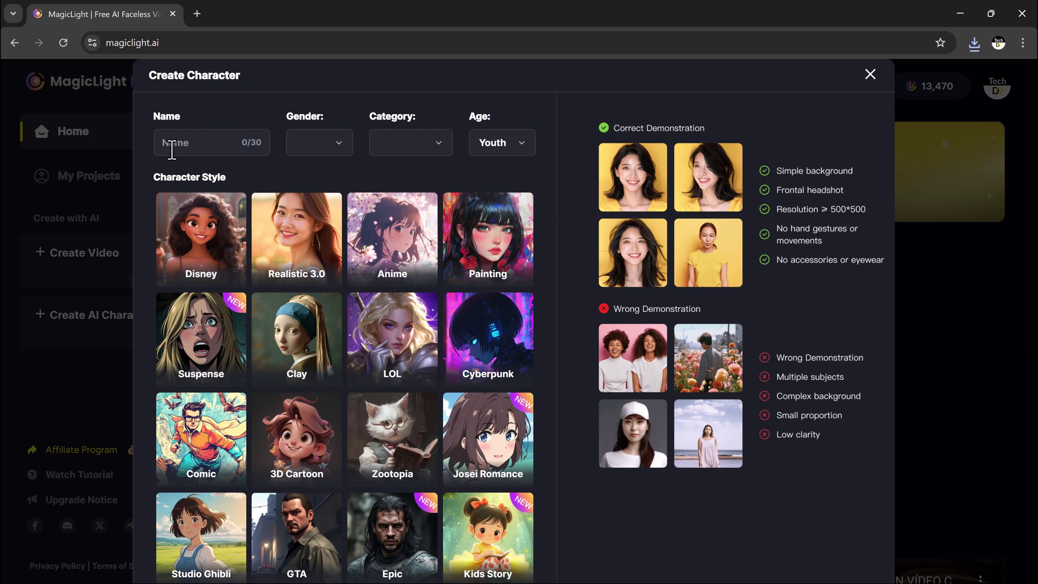
click(296, 151)
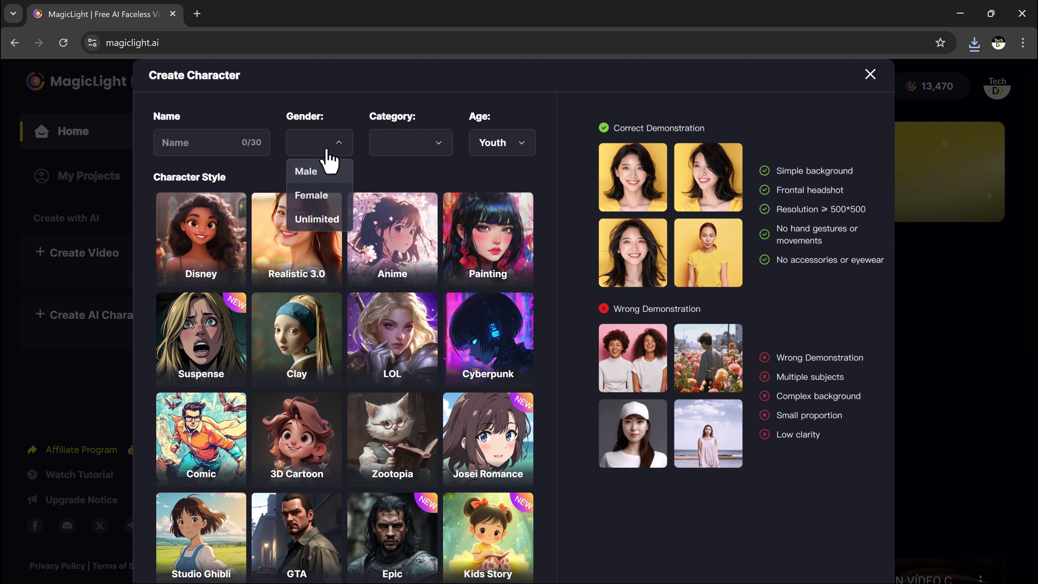
click(493, 173)
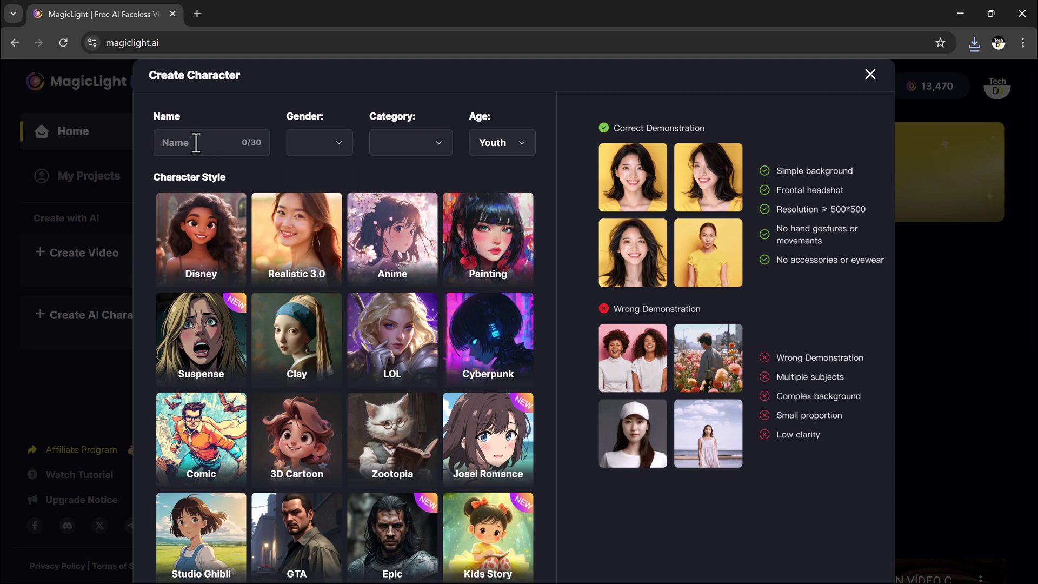
click(212, 142)
text(Diana)
click(329, 157)
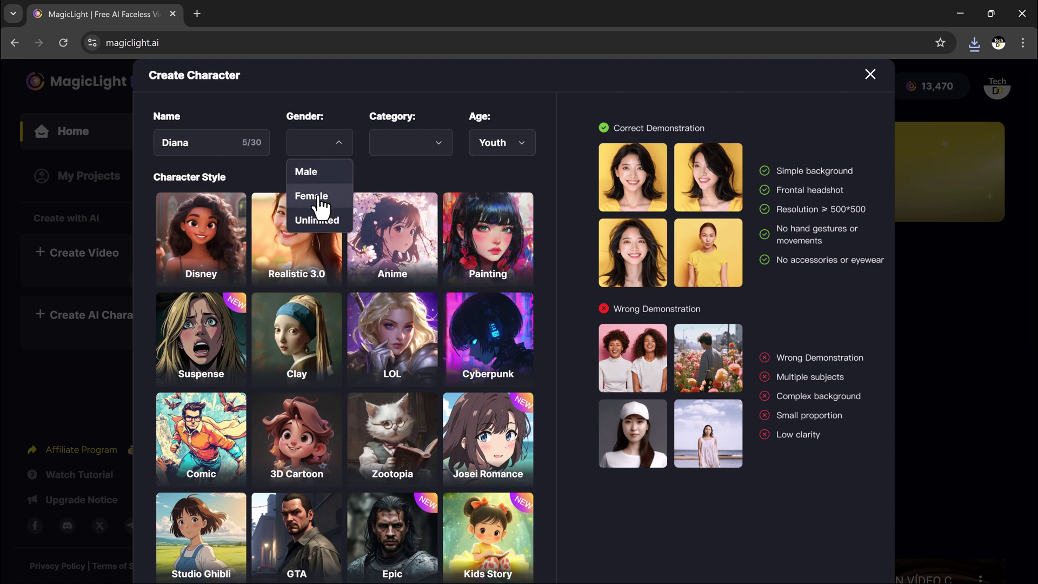
click(321, 196)
click(403, 157)
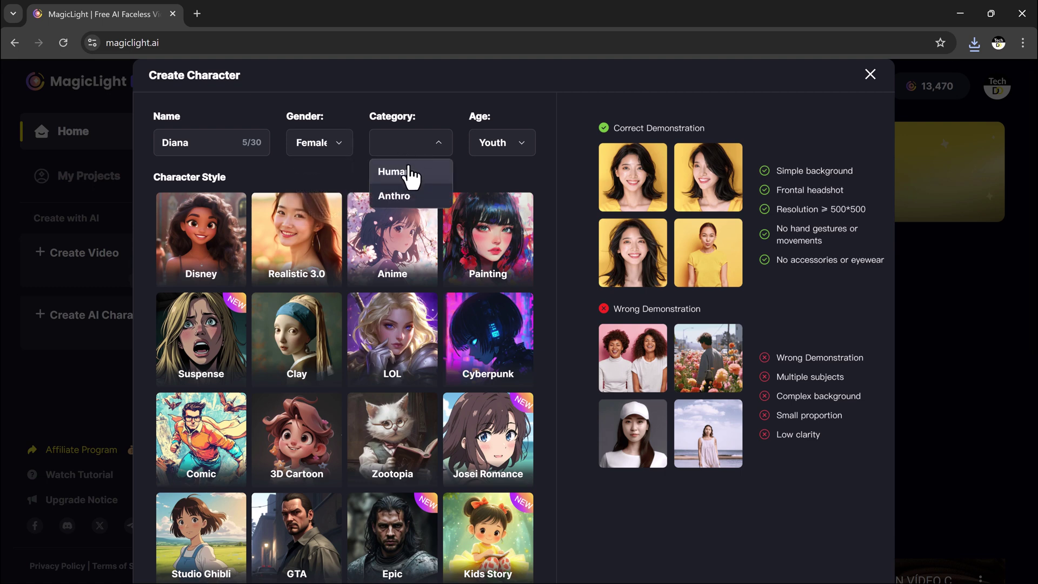
click(493, 157)
click(489, 217)
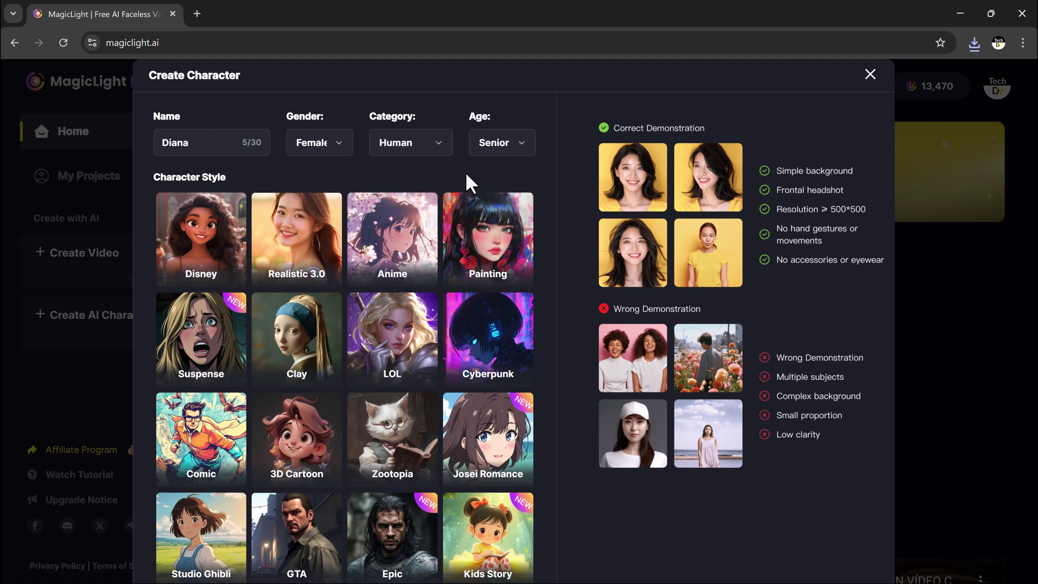
scroll(297, 239, down, 5)
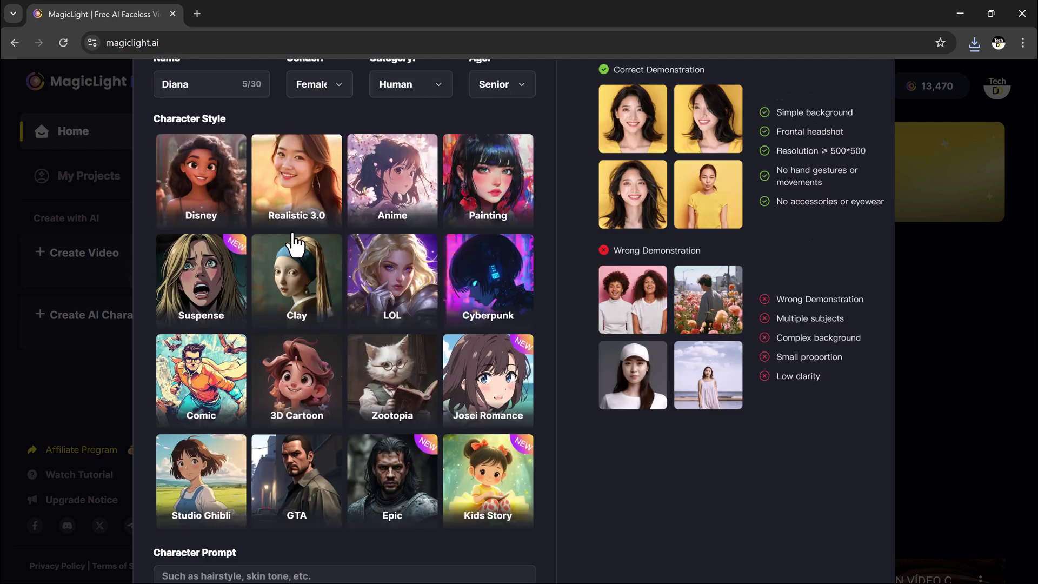
- Apply Realistic 3.0 style; prompt: long red hair, white skin, red shirt, black jeans, watch, ring
scroll(295, 246, up, 5)
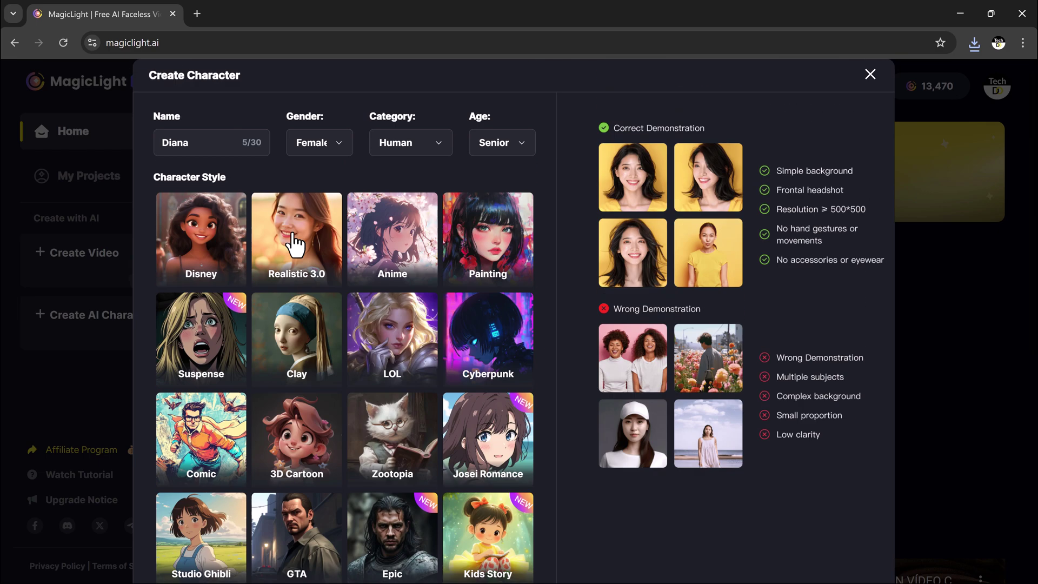
click(295, 246)
scroll(324, 251, down, 5)
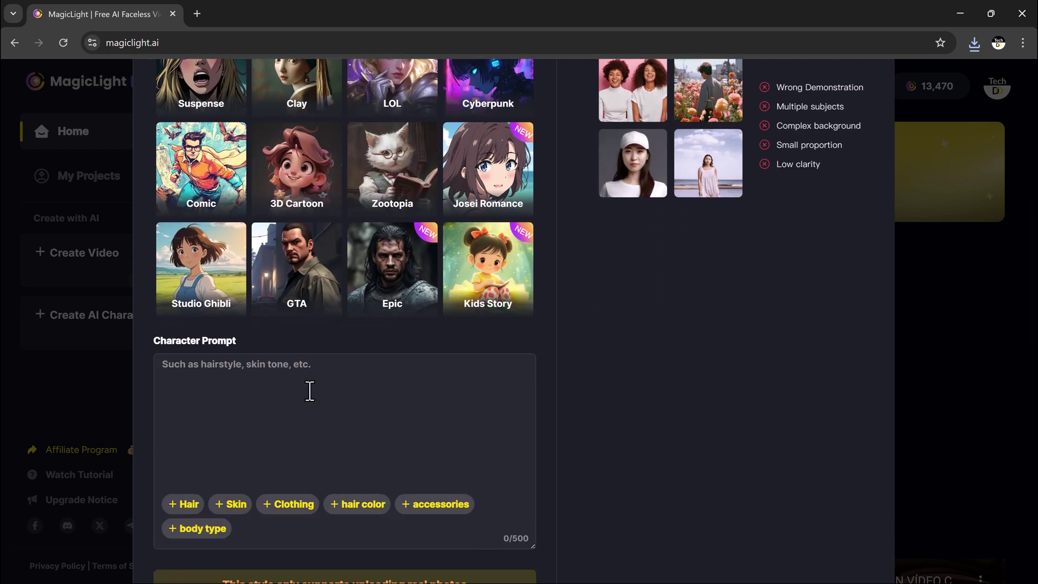
scroll(308, 390, down, 3)
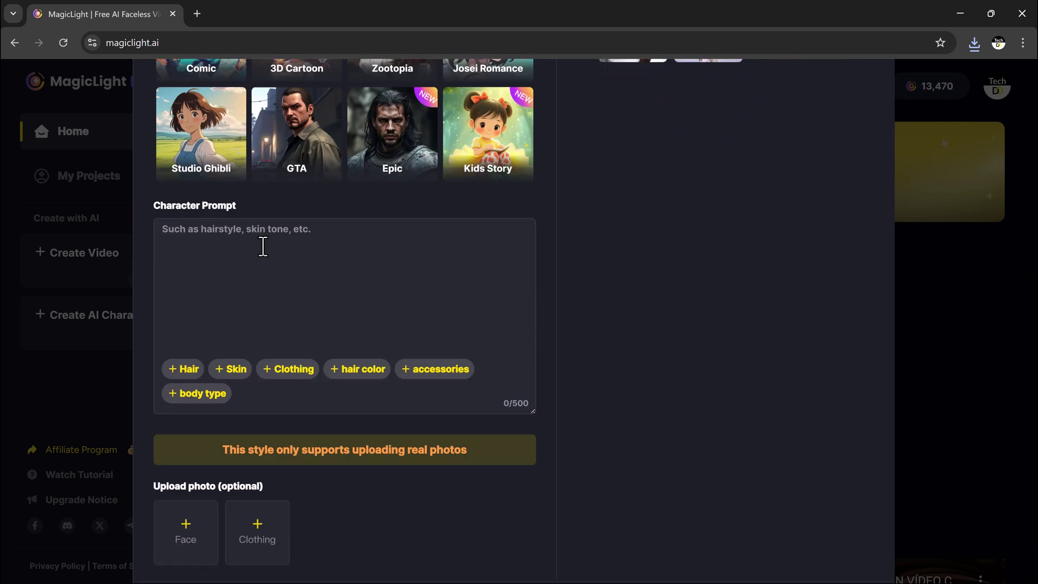
click(184, 368)
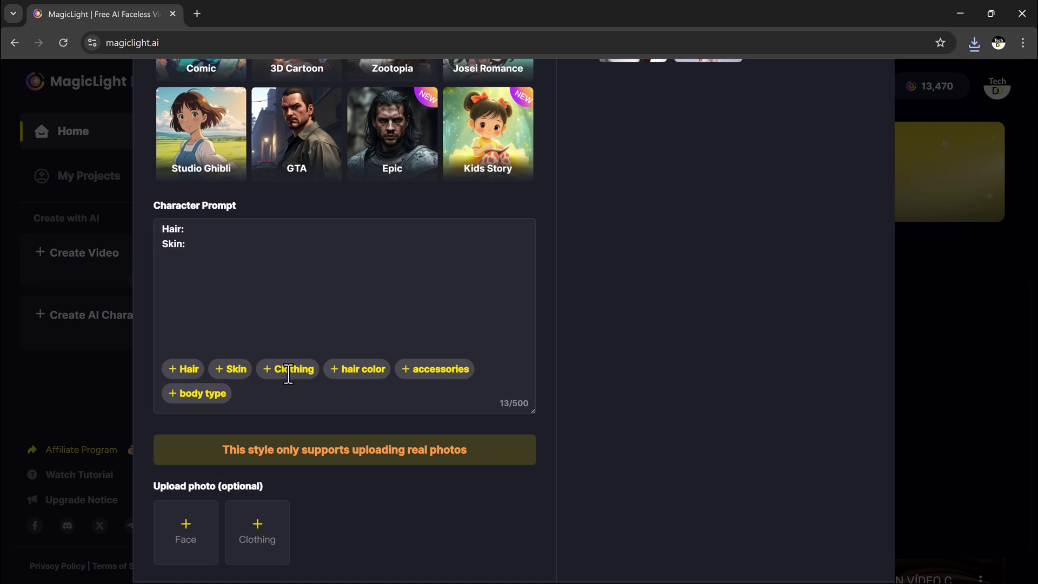
click(352, 373)
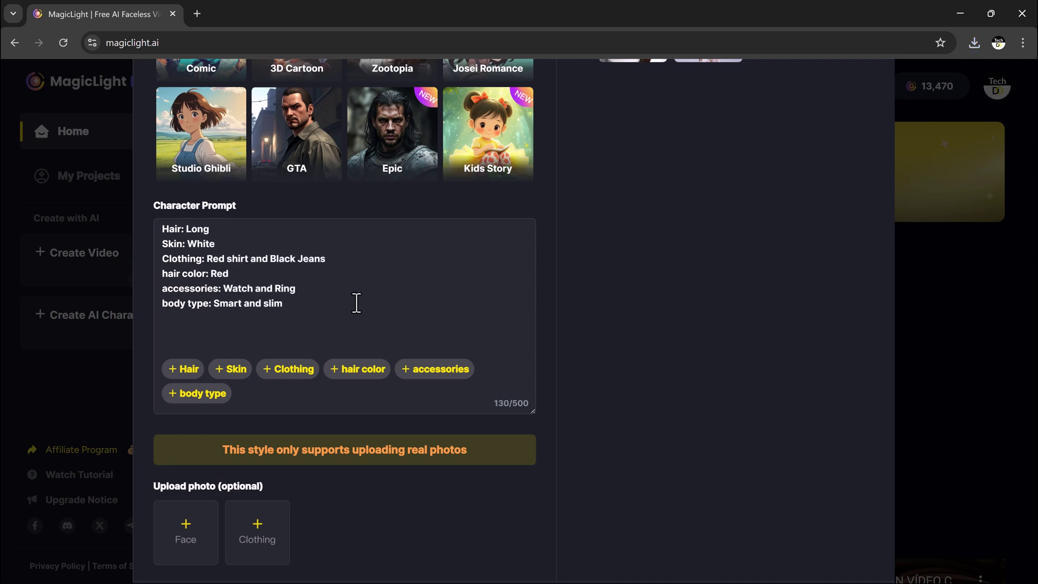
scroll(356, 303, down, 1)
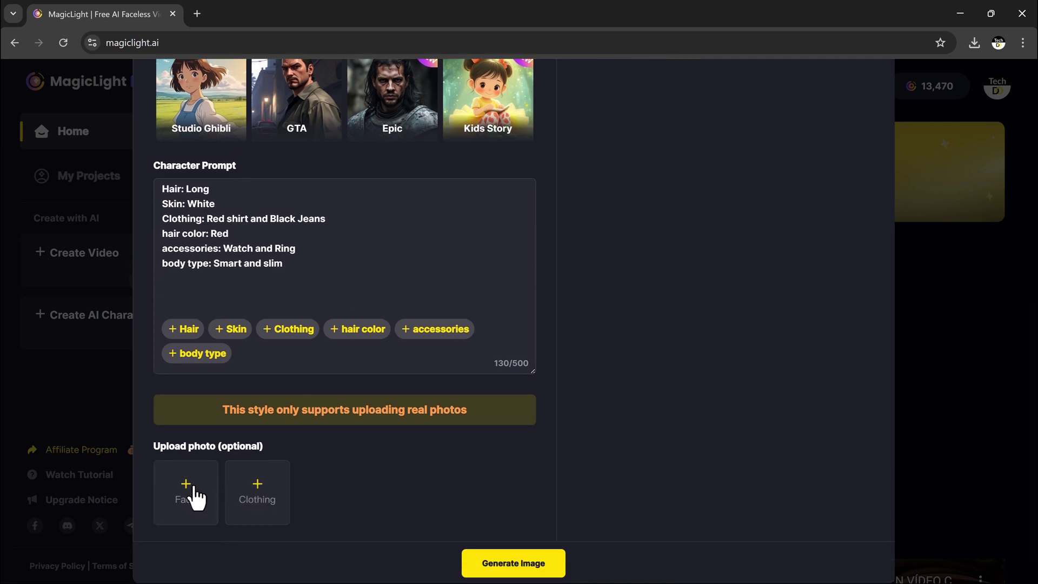
- Upload the woman's photo as Diana's face reference and generate her character image
click(194, 488)
double_click(307, 106)
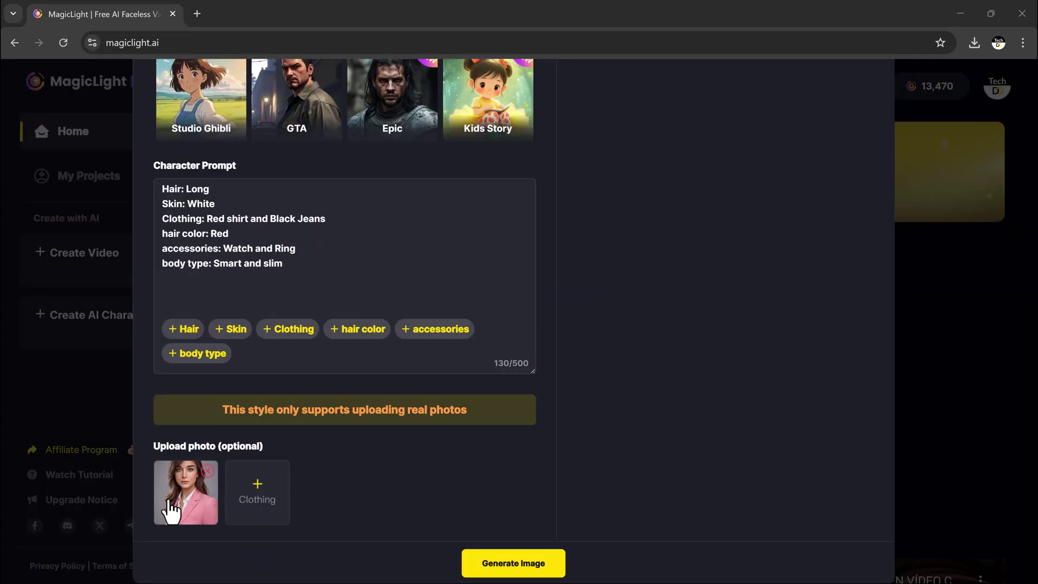
click(492, 564)
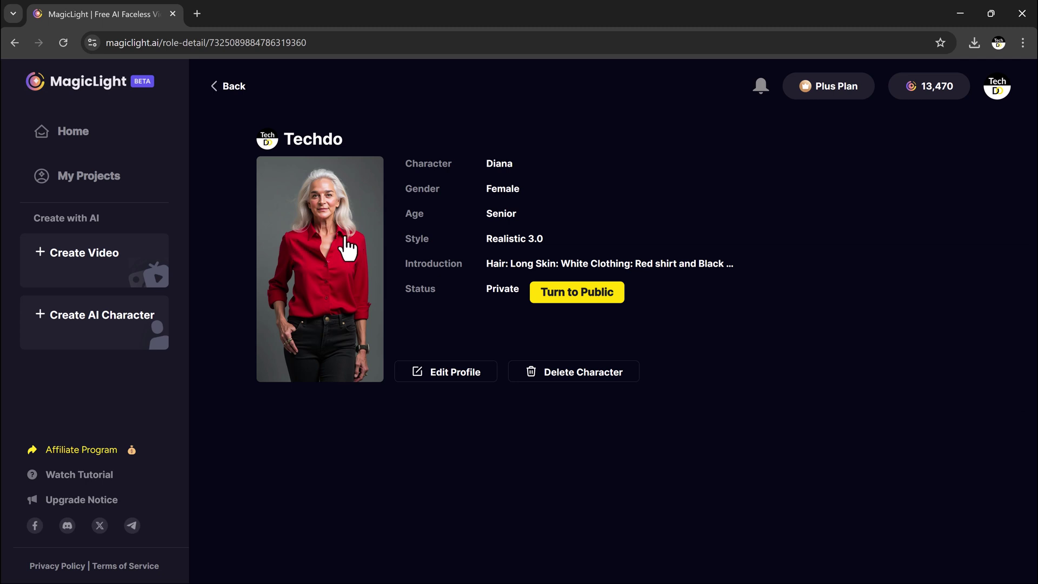
- Return from Diana's page to My Projects and close the Feature Update popup
click(220, 92)
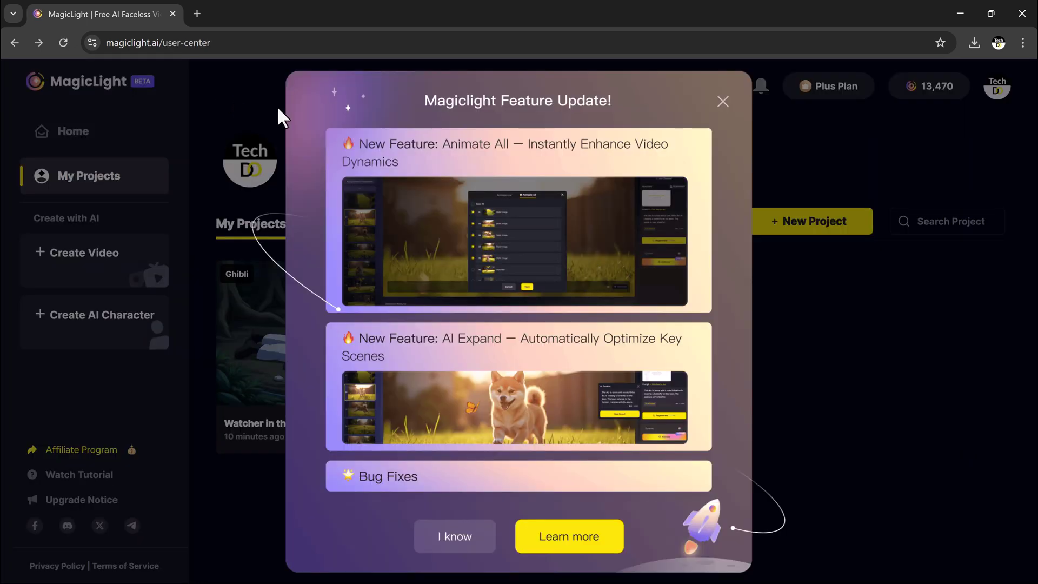
click(723, 101)
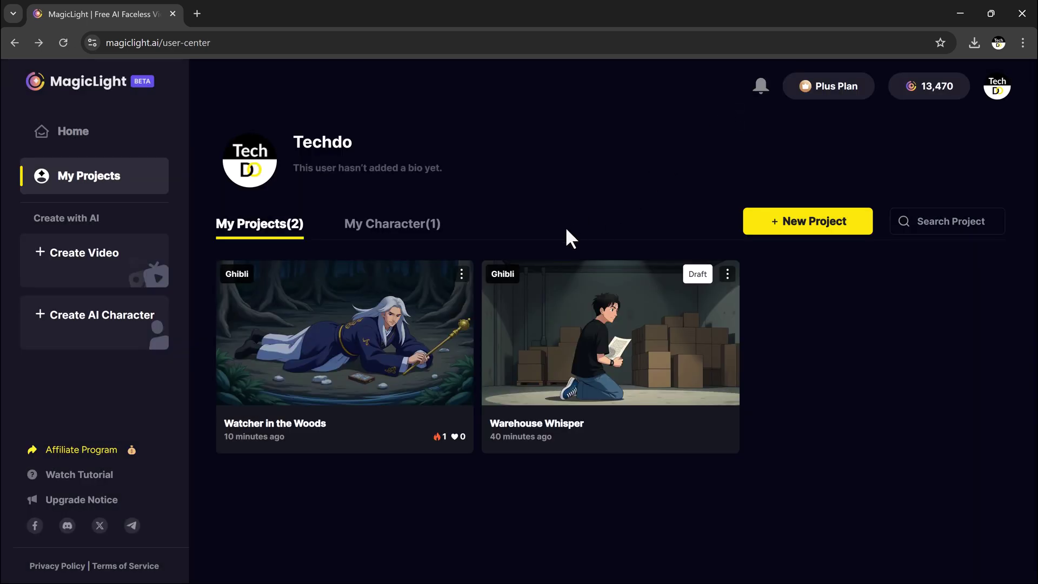
- Go to the Home page and scroll down through the Tutorial and Community sections
click(78, 135)
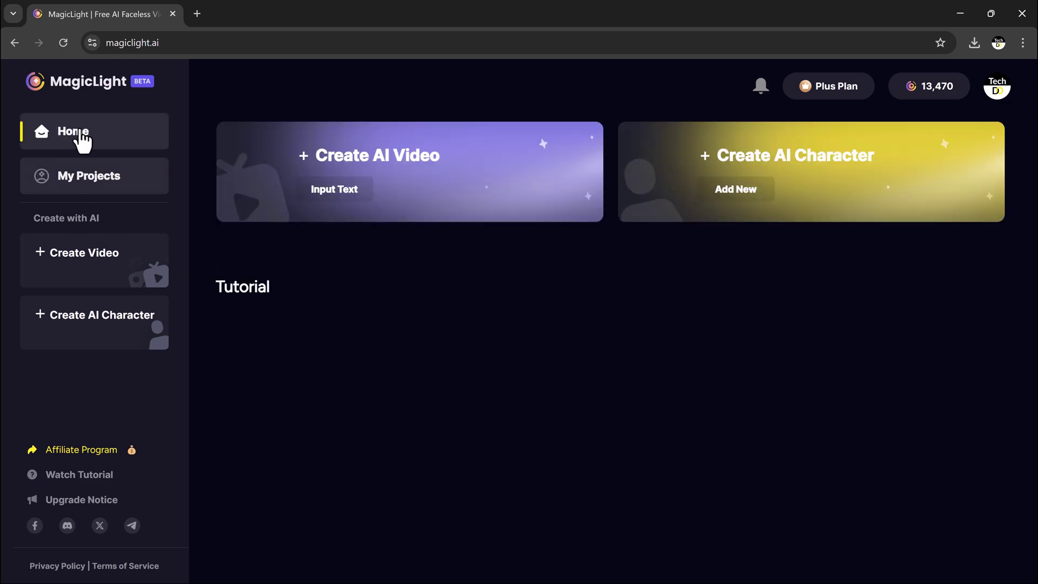
scroll(843, 413, down, 1)
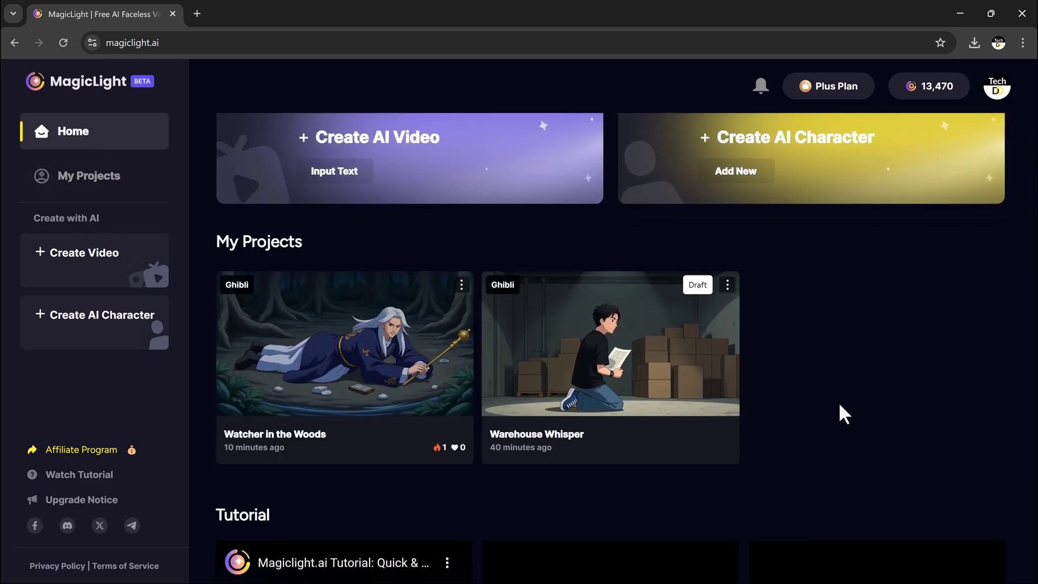
scroll(809, 377, down, 3)
scroll(808, 377, down, 3)
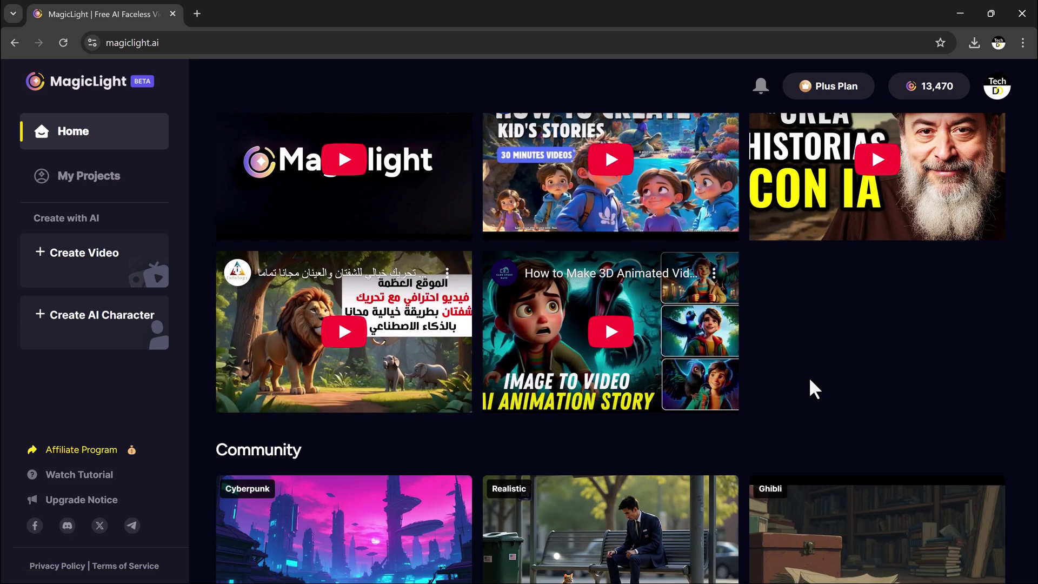
scroll(573, 406, down, 3)
scroll(498, 445, down, 4)
scroll(503, 445, down, 3)
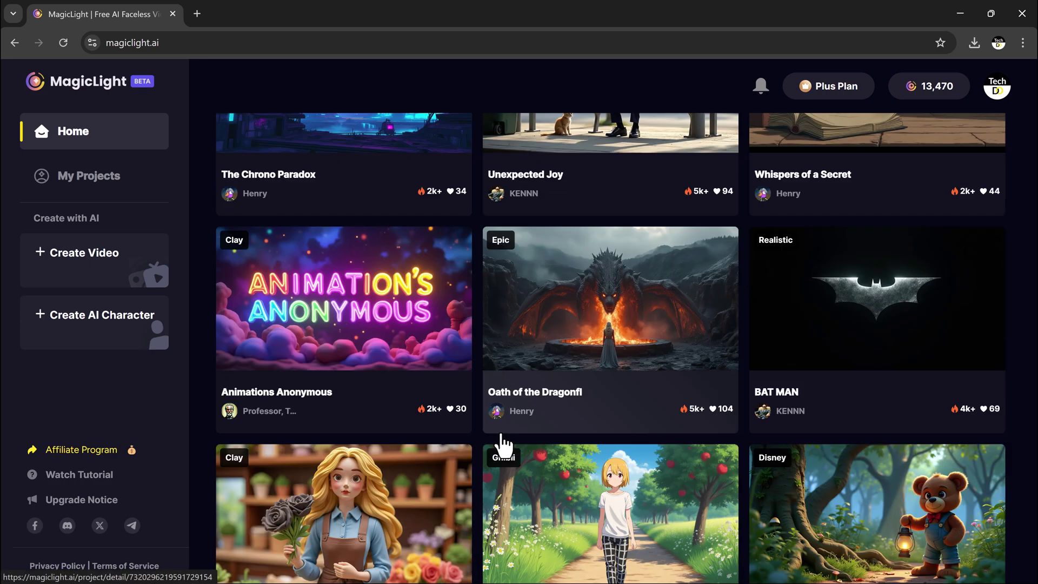
scroll(502, 445, down, 2)
scroll(503, 445, down, 3)
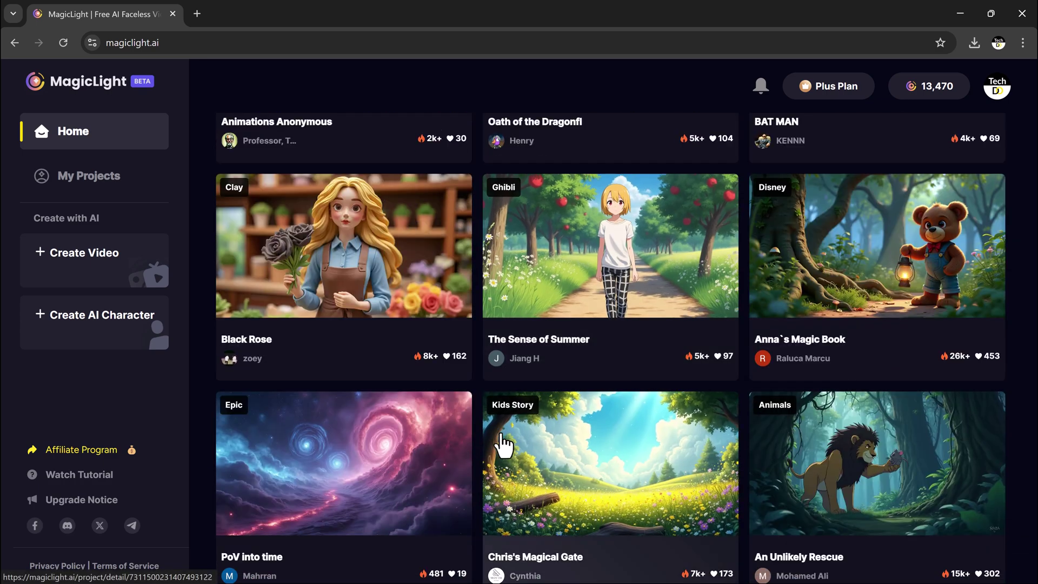
scroll(502, 445, down, 2)
scroll(502, 445, down, 3)
scroll(503, 445, down, 2)
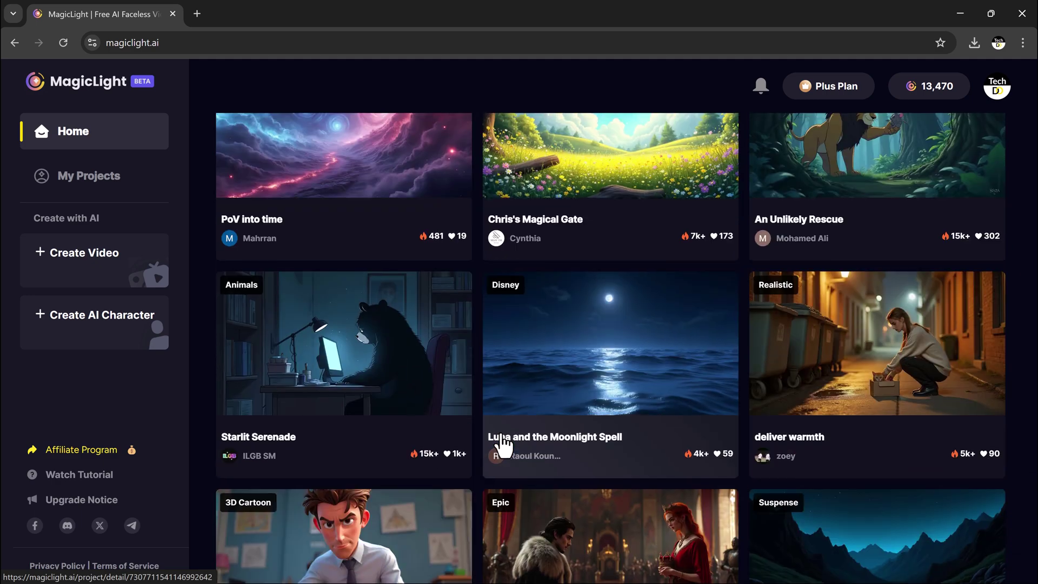
scroll(502, 444, down, 1)
scroll(502, 445, down, 2)
scroll(503, 445, down, 2)
scroll(503, 445, down, 2)
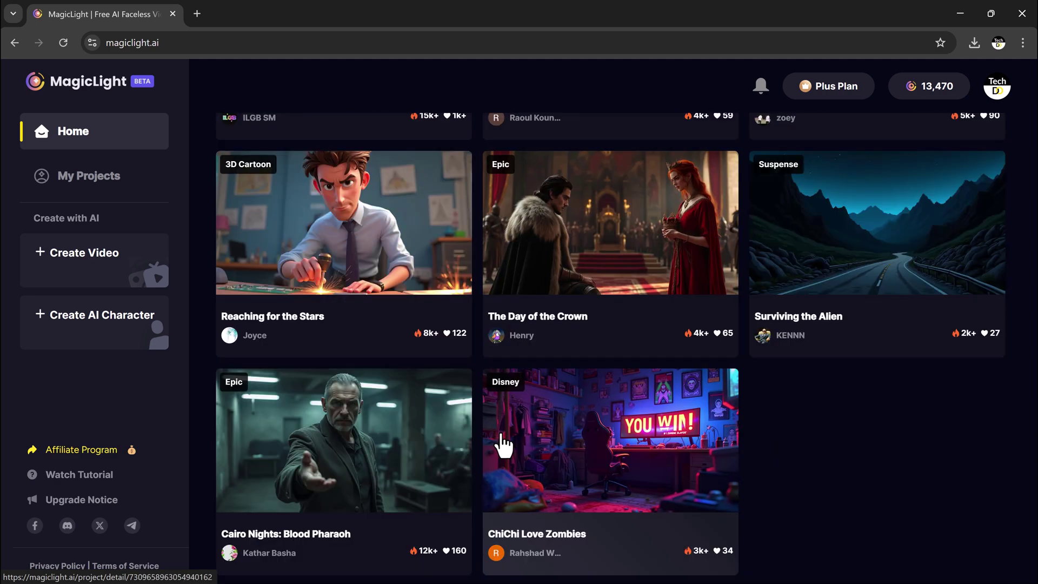
- Scroll back up and return to the top of the home page
scroll(503, 445, up, 1)
scroll(503, 445, up, 1)
scroll(503, 454, up, 8)
scroll(503, 460, up, 5)
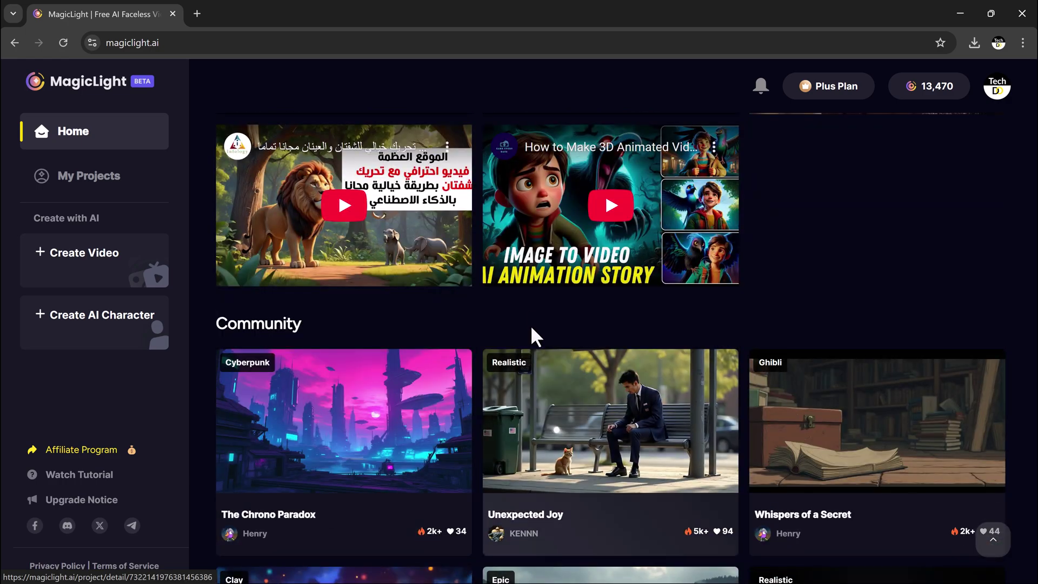
key(Home)
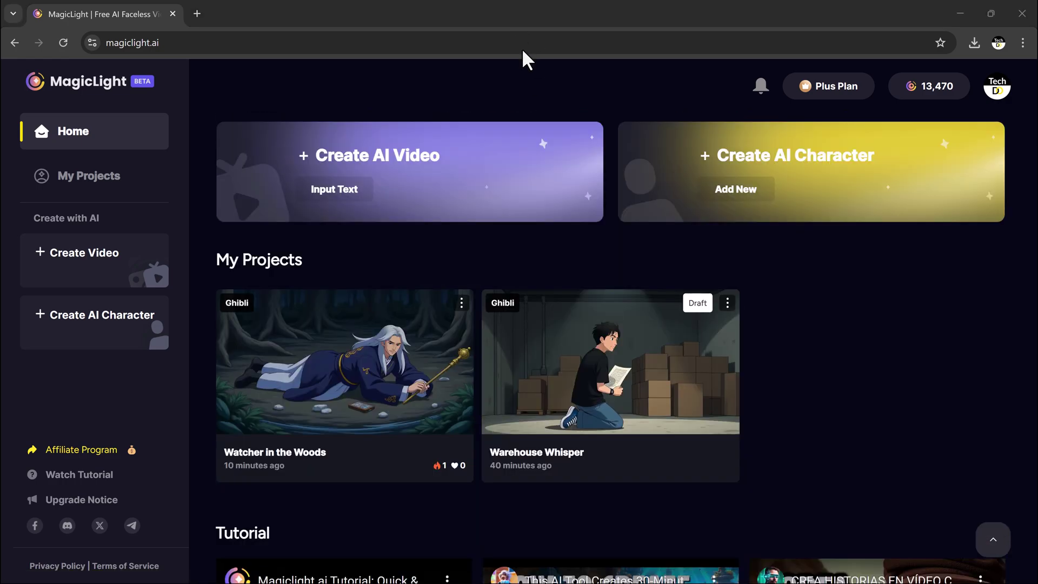